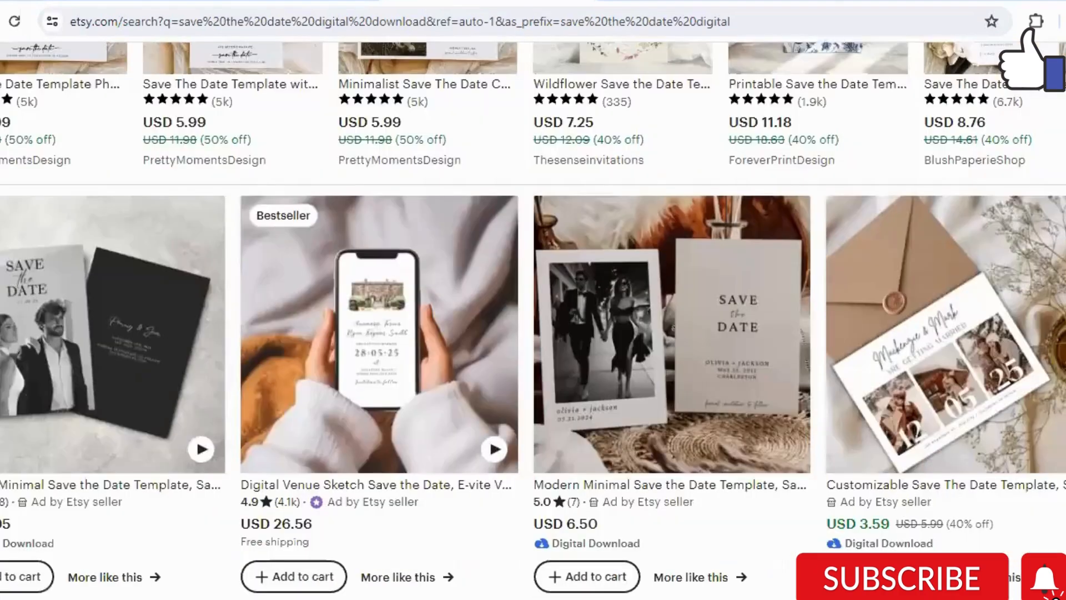
Switch from the Etsy listings to Canva and search the templates for "SAVE THE DATE"
{"action": "scroll", "coordinate": [533, 320], "scroll_direction": "down", "scroll_amount": 6}
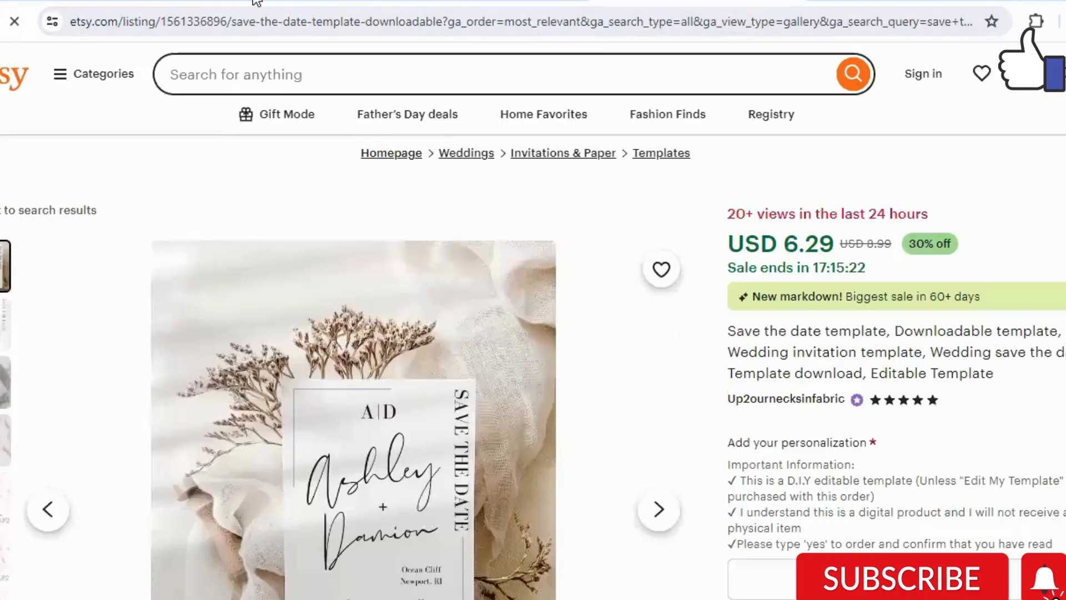
{"action": "left_click", "coordinate": [256, 2]}
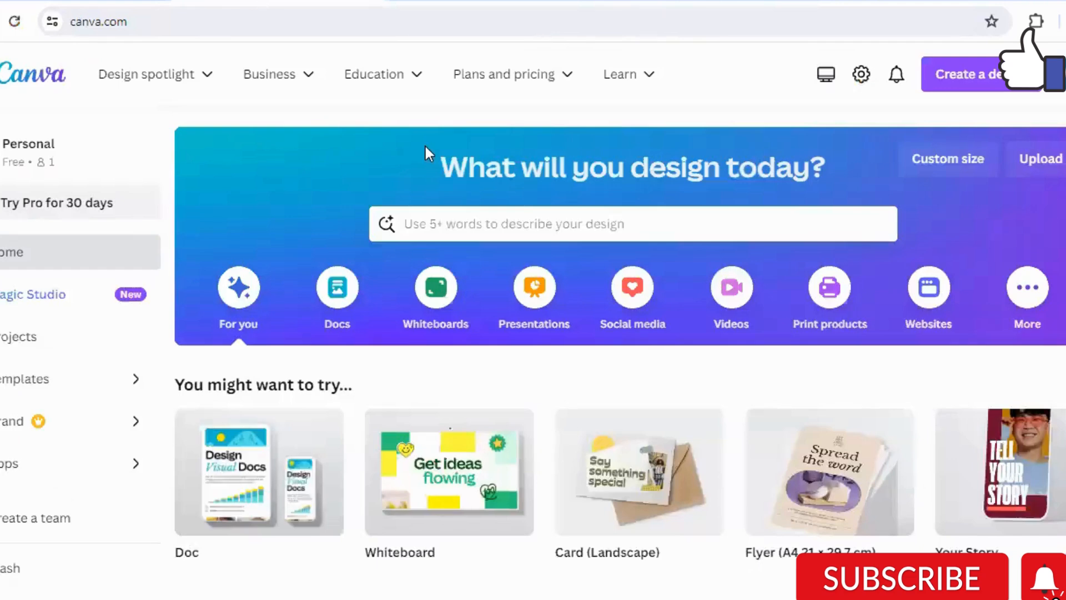
{"action": "left_click", "coordinate": [465, 227]}
{"action": "type", "text": "SAVE "}
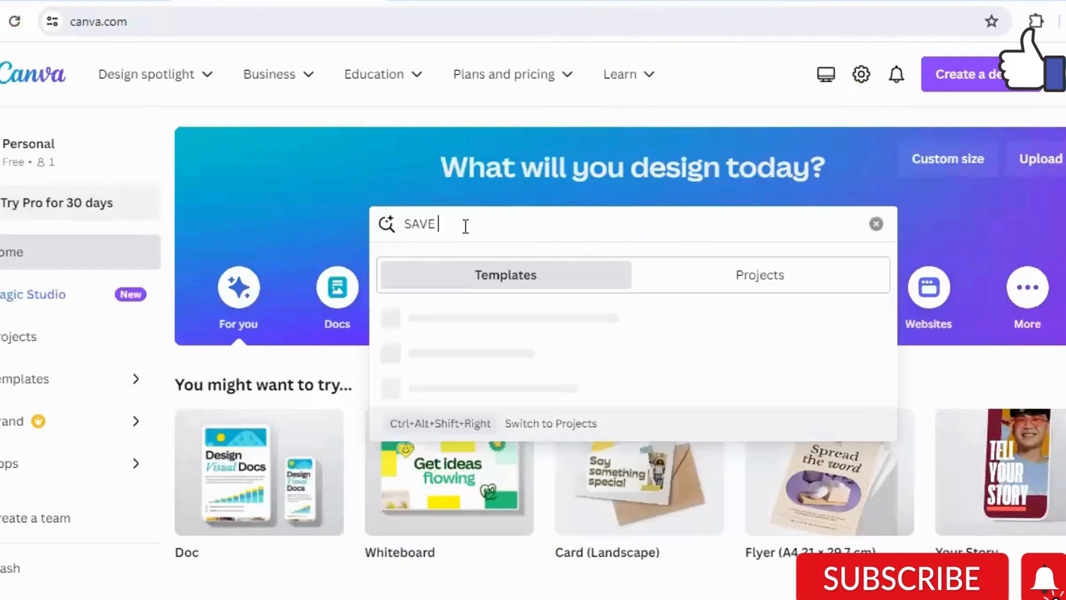
{"action": "type", "text": "THE DATE"}
{"action": "key", "text": "Return"}
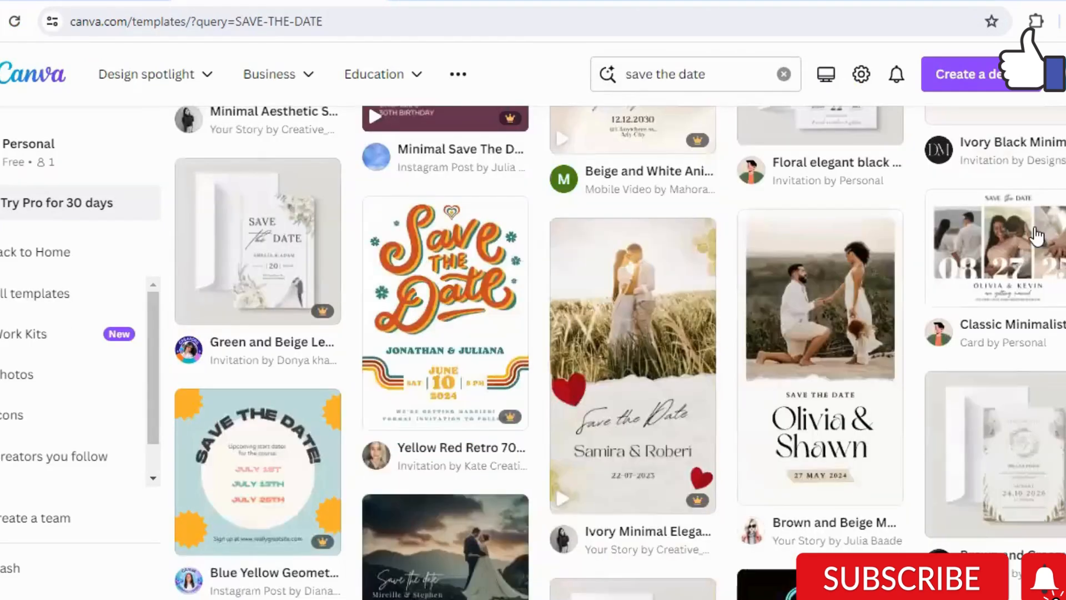
Open the Classic Minimalist Trendy Save The Date Replace Photo Card template for customizing
{"action": "left_click", "coordinate": [984, 243]}
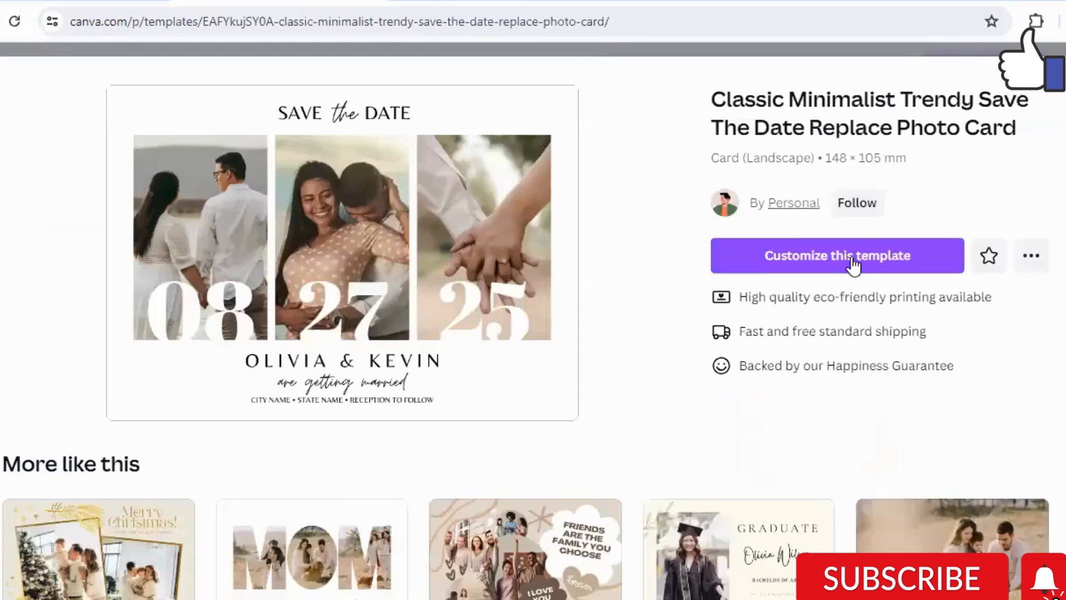
{"action": "left_click", "coordinate": [852, 257]}
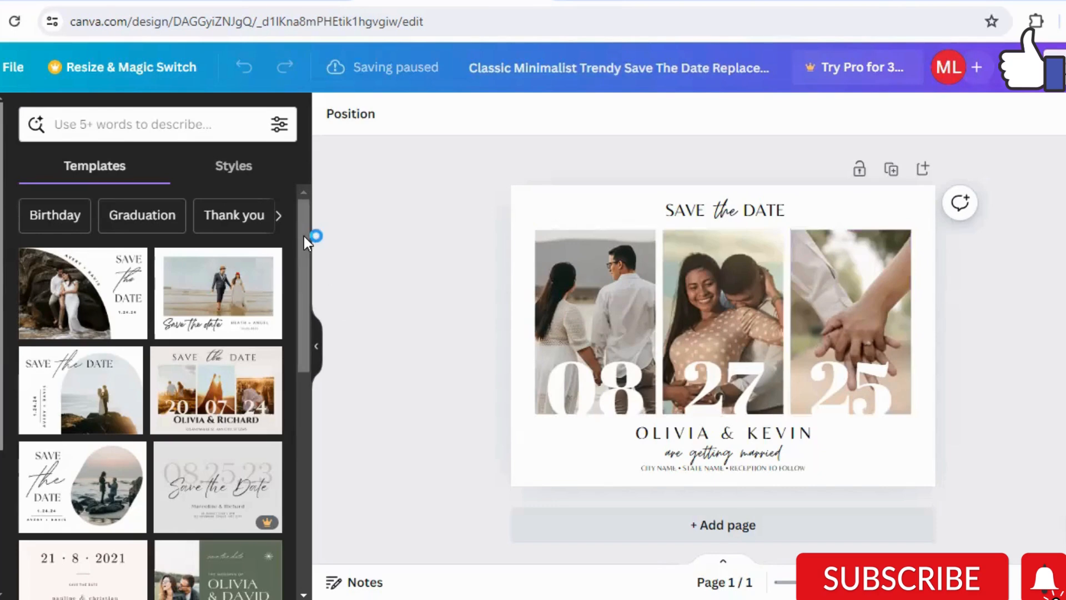
{"action": "scroll", "coordinate": [304, 245], "scroll_direction": "down", "scroll_amount": 1}
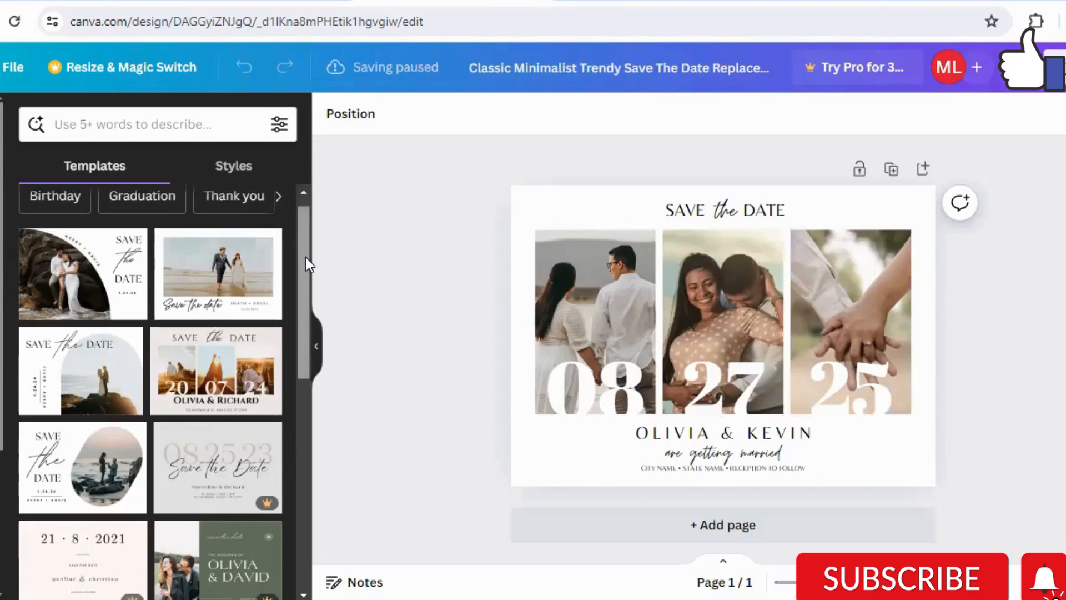
{"action": "scroll", "coordinate": [306, 260], "scroll_direction": "down", "scroll_amount": 1}
{"action": "scroll", "coordinate": [311, 265], "scroll_direction": "down", "scroll_amount": 1}
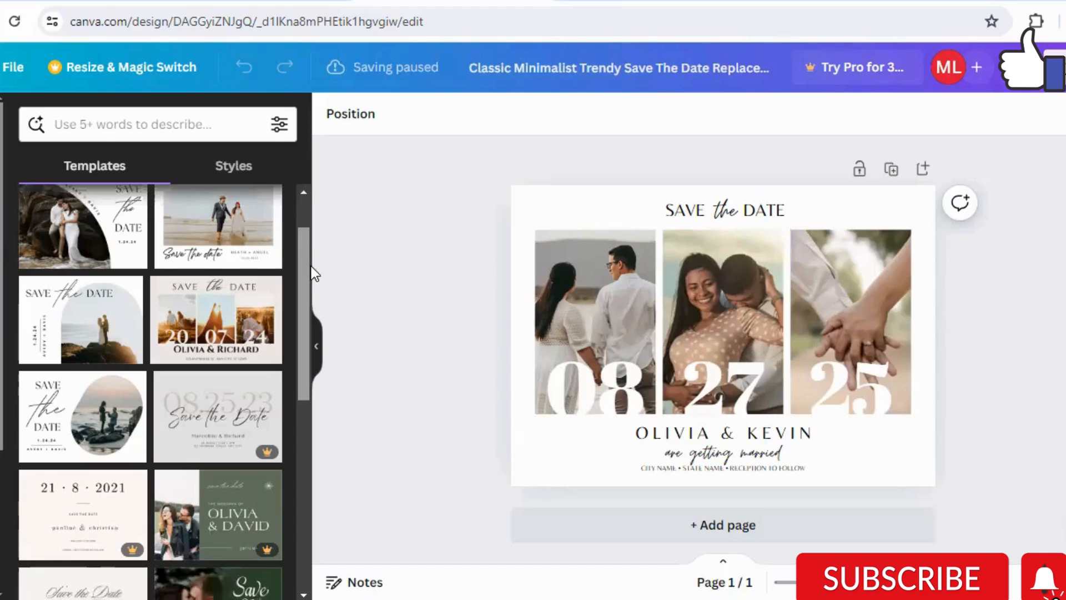
{"action": "left_click_drag", "start_coordinate": [311, 266], "coordinate": [311, 265]}
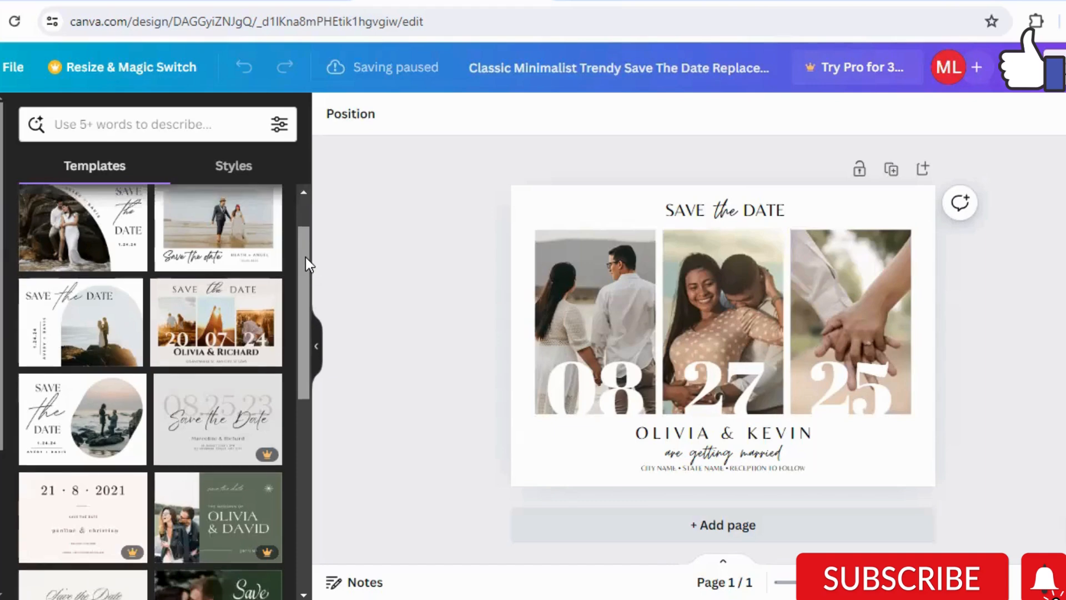
{"action": "scroll", "coordinate": [306, 255], "scroll_direction": "up", "scroll_amount": 3}
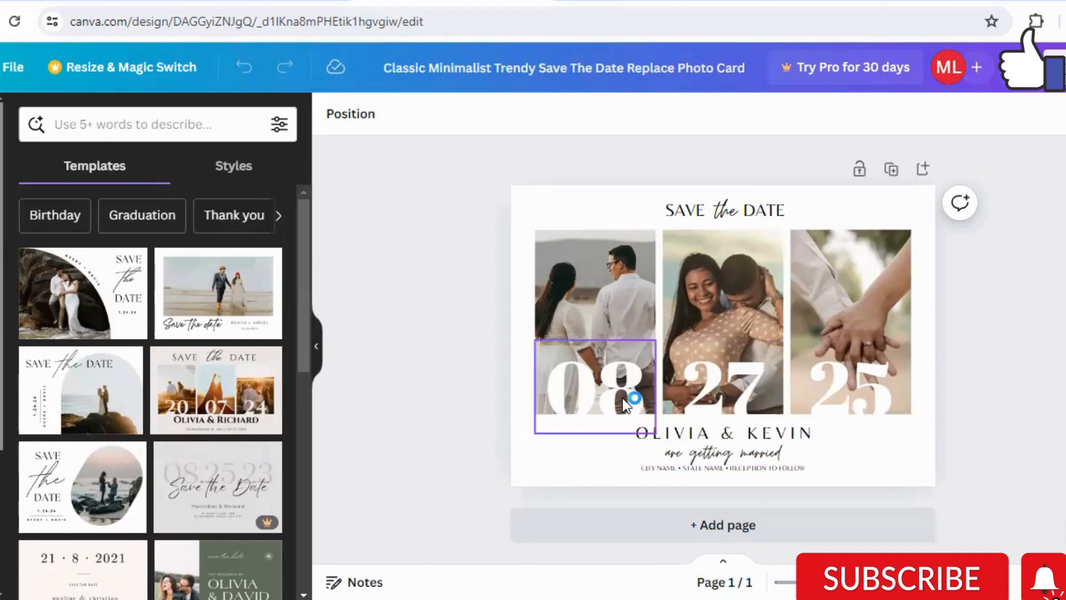
Shrink the 08 date number to a font size of about 40.9 and move it to the first photo's upper-left corner
{"action": "left_click", "coordinate": [639, 355]}
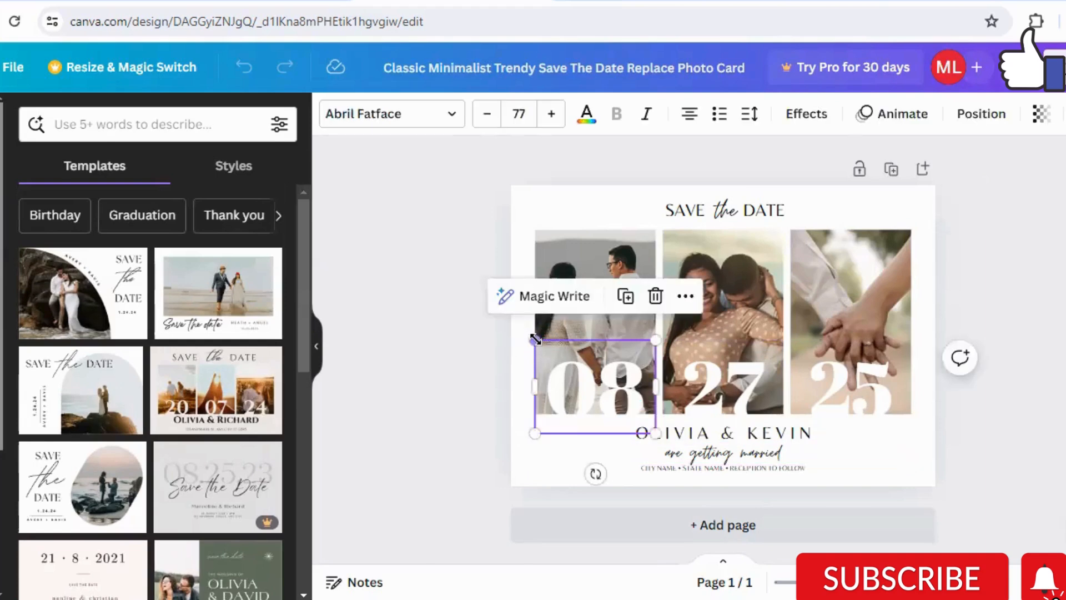
{"action": "left_click_drag", "start_coordinate": [535, 339], "coordinate": [622, 405]}
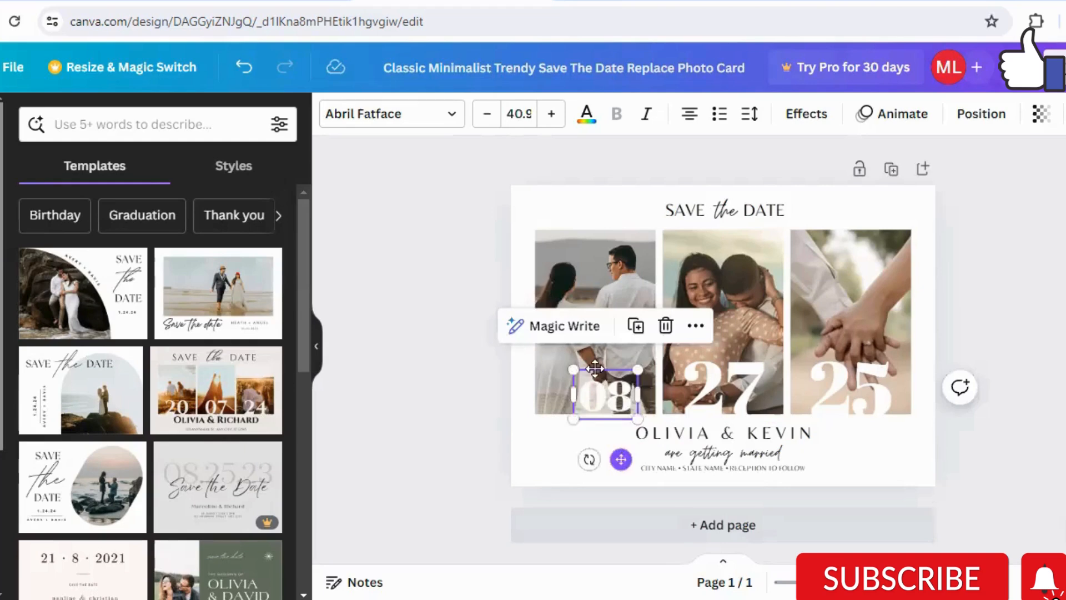
{"action": "left_click_drag", "start_coordinate": [581, 324], "coordinate": [577, 309]}
Replace the 27 and 25 with duplicates of the small 08, placed in the upper-left corners of the second and third photos
{"action": "left_click", "coordinate": [725, 389]}
{"action": "left_click_drag", "start_coordinate": [667, 342], "coordinate": [754, 382]}
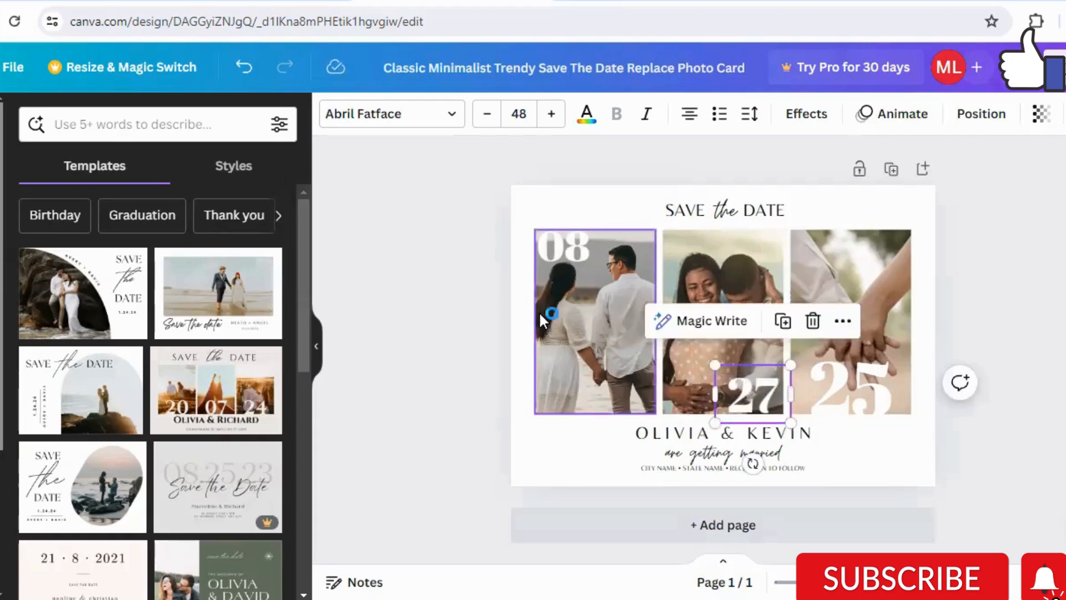
{"action": "left_click", "coordinate": [559, 248]}
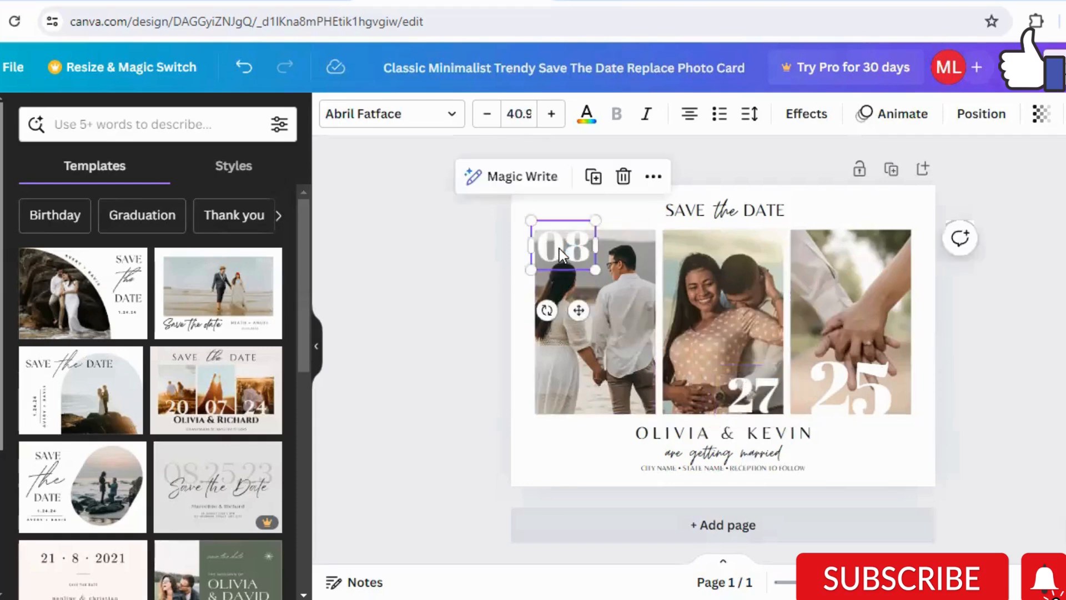
{"action": "left_click", "coordinate": [593, 177]}
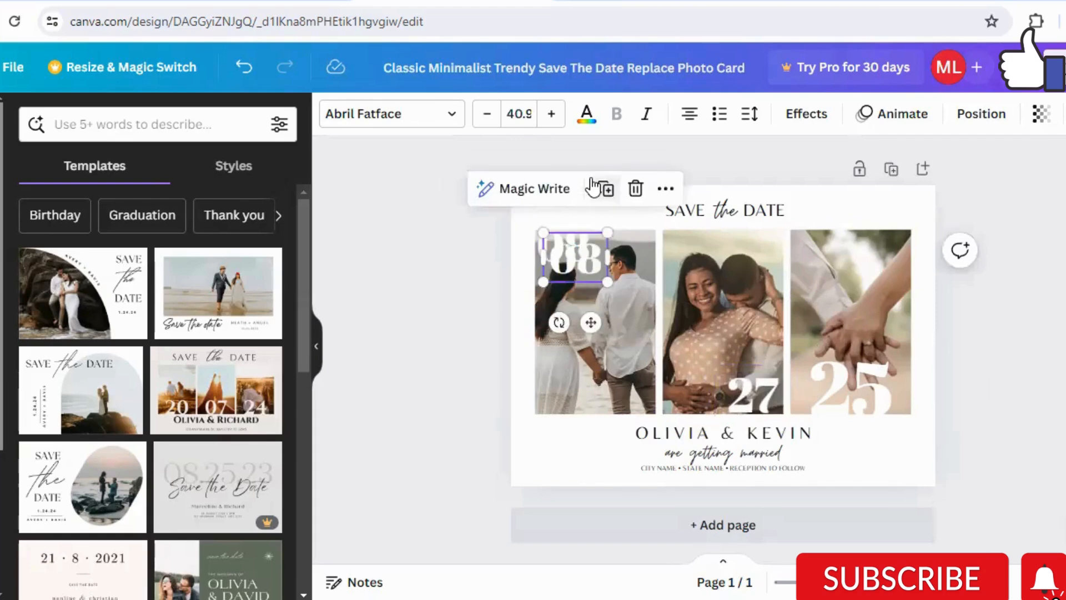
{"action": "left_click", "coordinate": [603, 192]}
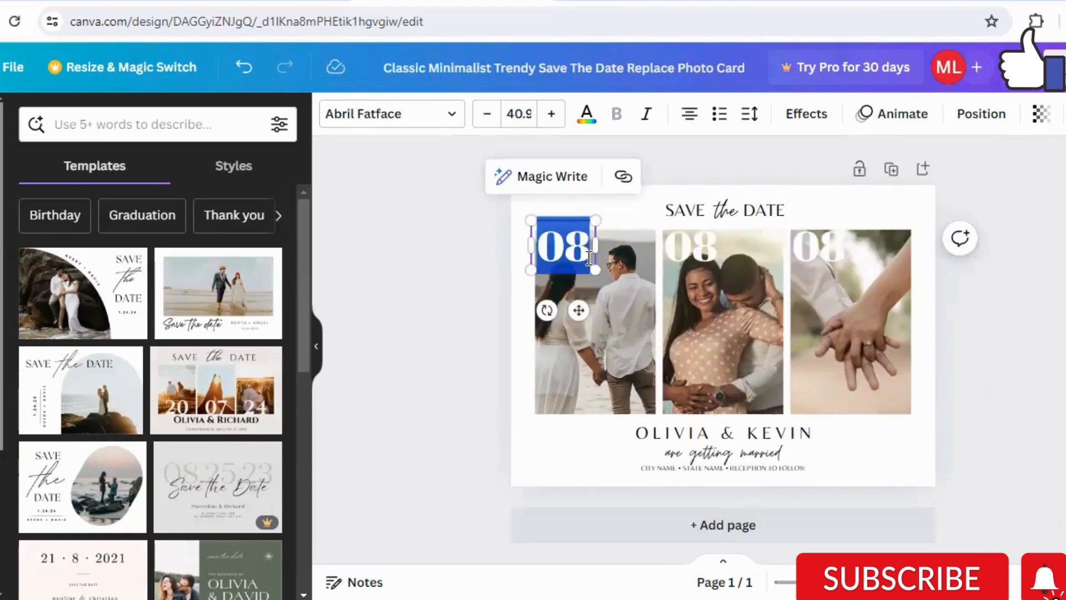
Change the three date numbers on the photos to 16, 07 and 24
{"action": "type", "text": "16"}
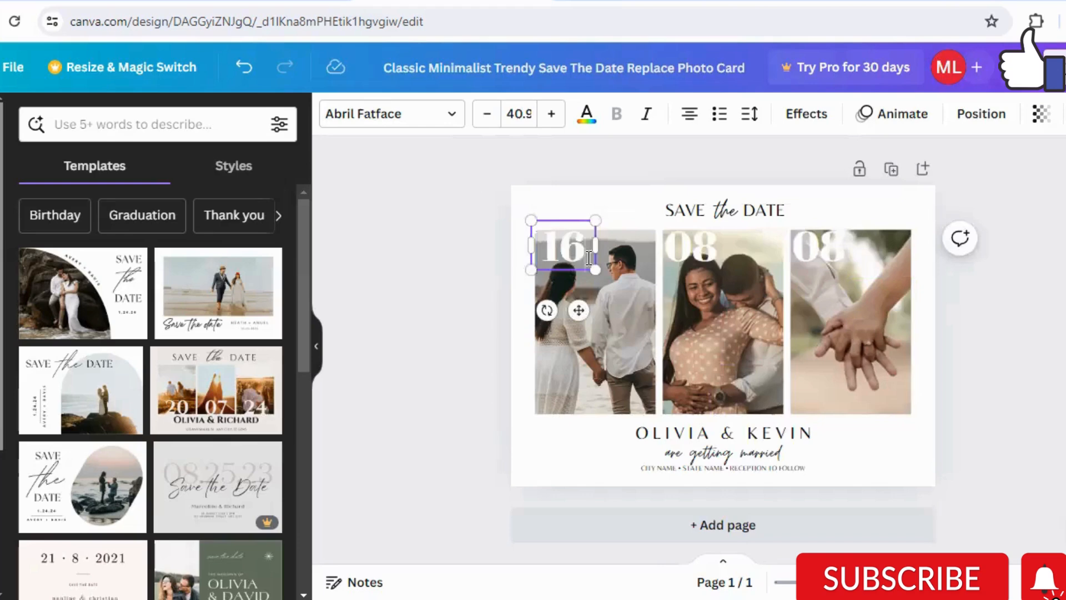
{"action": "left_click", "coordinate": [709, 255]}
{"action": "type", "text": "07"}
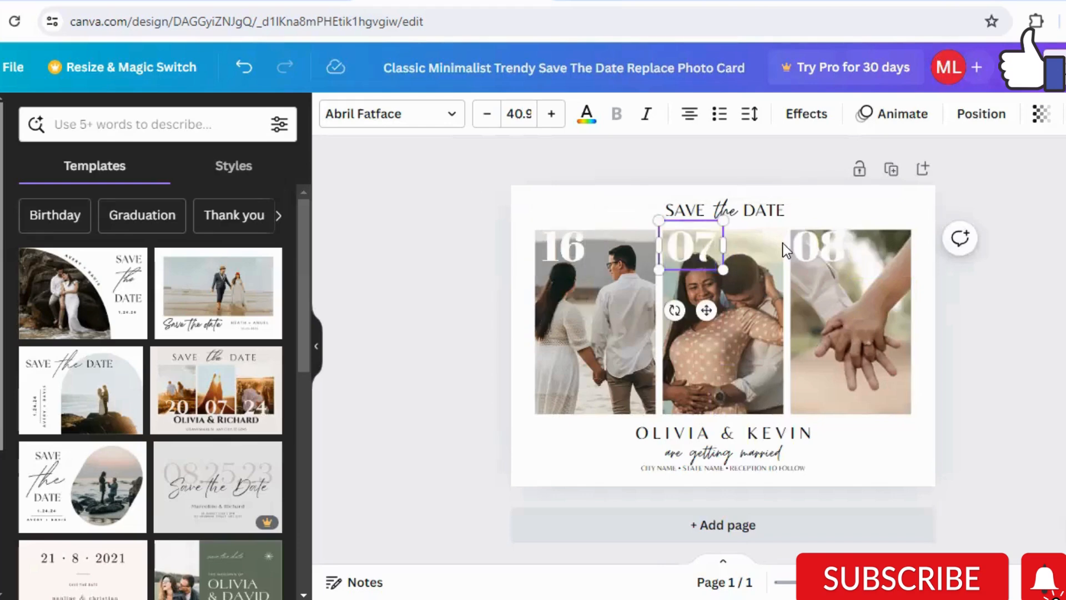
{"action": "left_click", "coordinate": [835, 251]}
{"action": "type", "text": "24"}
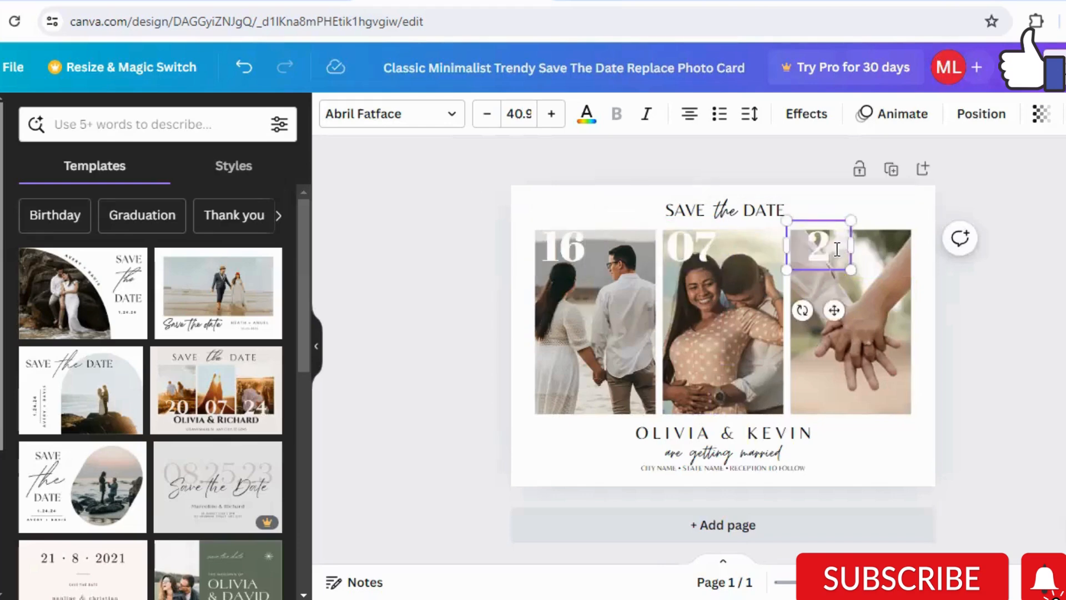
Recolor the date numbers with photo colors: dark brown for 16, pinkish tan for 07 and medium brown for 24
{"action": "left_click", "coordinate": [582, 245]}
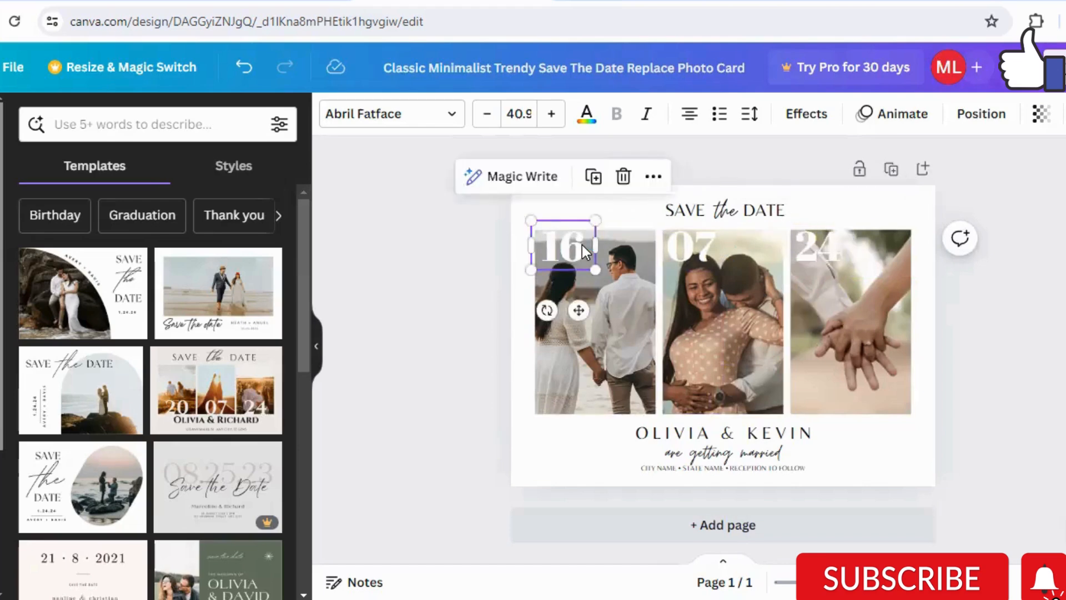
{"action": "double_click", "coordinate": [582, 245]}
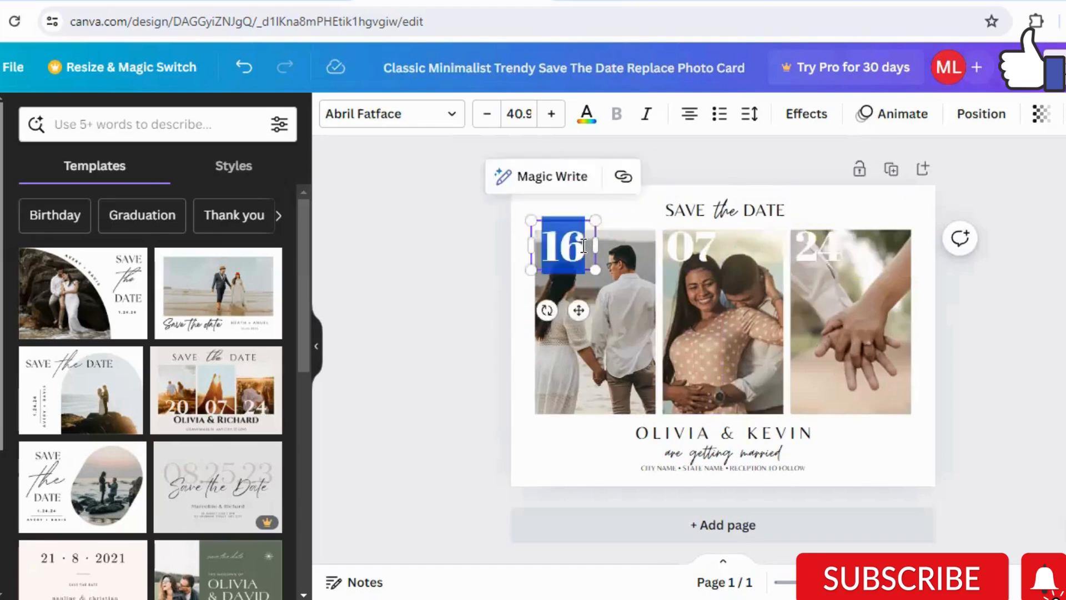
{"action": "left_click", "coordinate": [591, 129]}
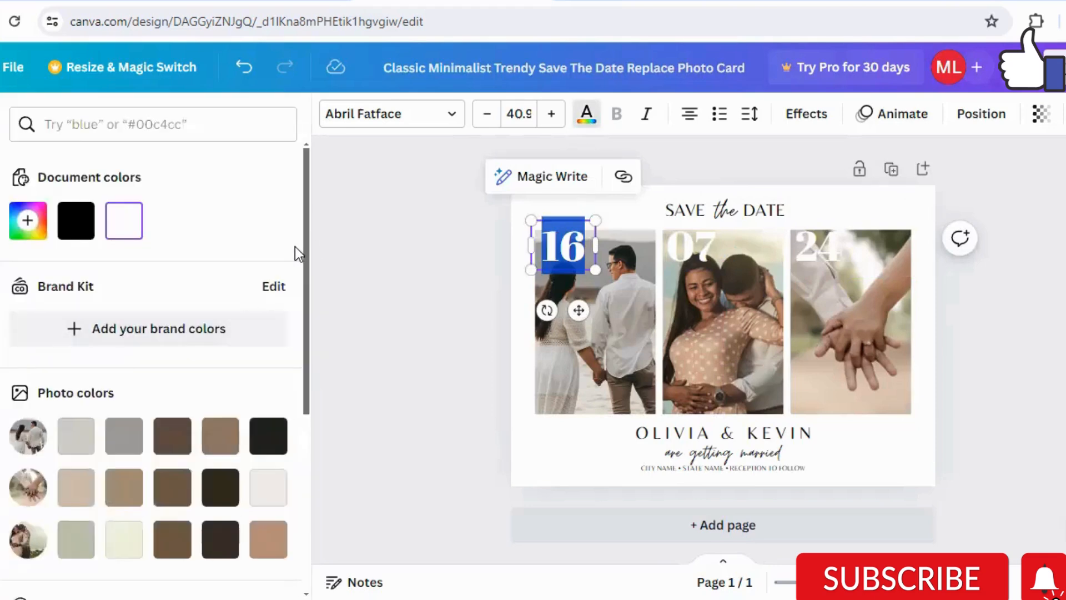
{"action": "scroll", "coordinate": [301, 324], "scroll_direction": "down", "scroll_amount": 5}
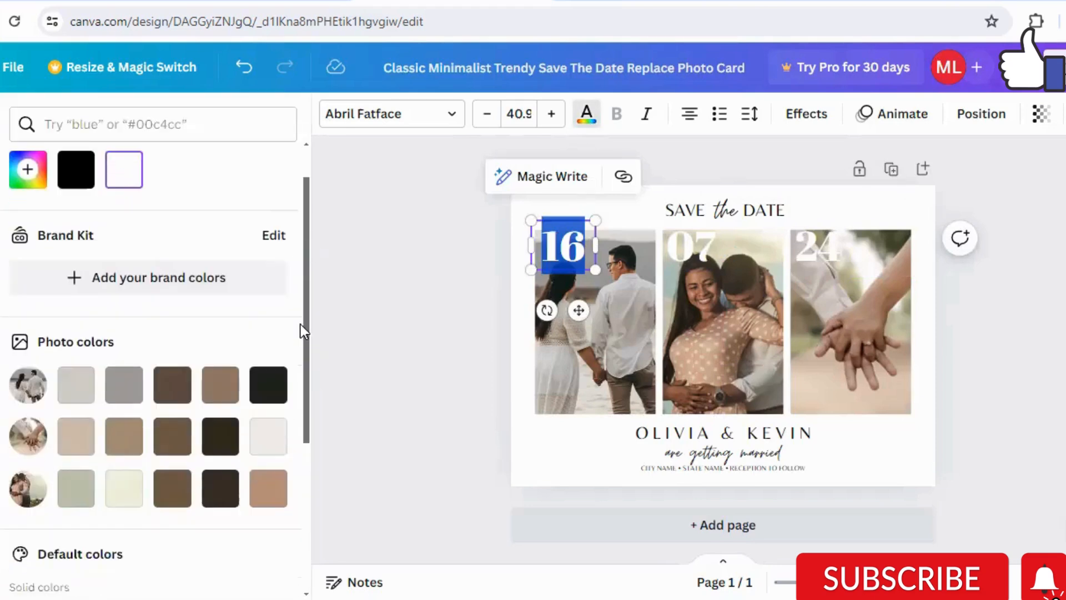
{"action": "scroll", "coordinate": [301, 368], "scroll_direction": "up", "scroll_amount": 1}
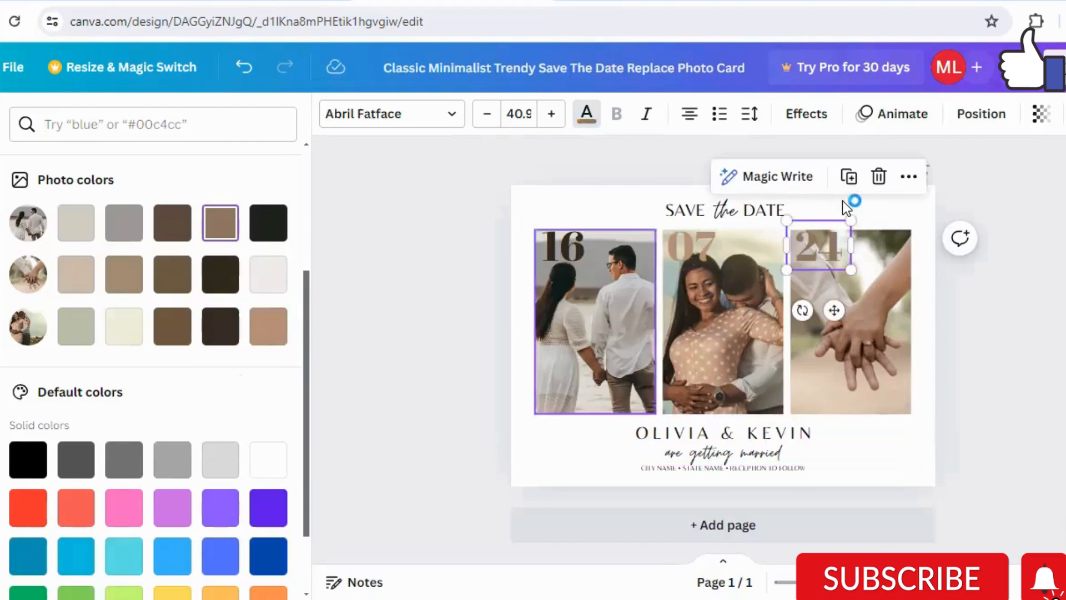
Move the SAVE, the and DATE texts from above the photos to the lower-left area beneath them
{"action": "left_click", "coordinate": [684, 208]}
{"action": "left_click_drag", "start_coordinate": [684, 209], "coordinate": [576, 467]}
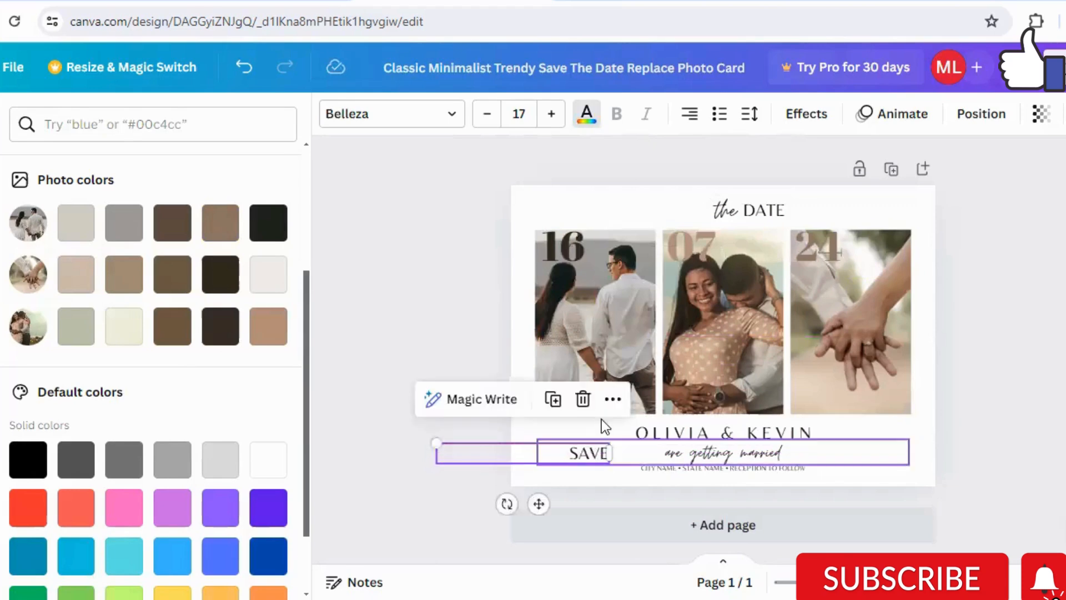
{"action": "left_click", "coordinate": [725, 210]}
{"action": "left_click_drag", "start_coordinate": [644, 428], "coordinate": [627, 451]}
{"action": "left_click_drag", "start_coordinate": [757, 216], "coordinate": [654, 453]}
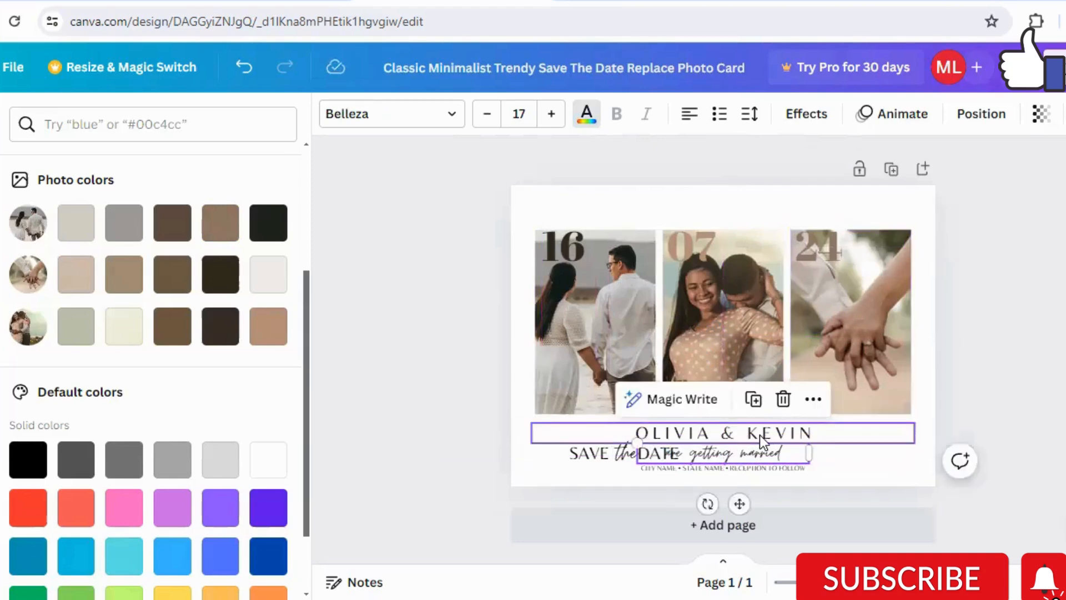
Move the couple's names line above the photos and replace it with the new couple's first names
{"action": "left_click_drag", "start_coordinate": [762, 443], "coordinate": [757, 212]}
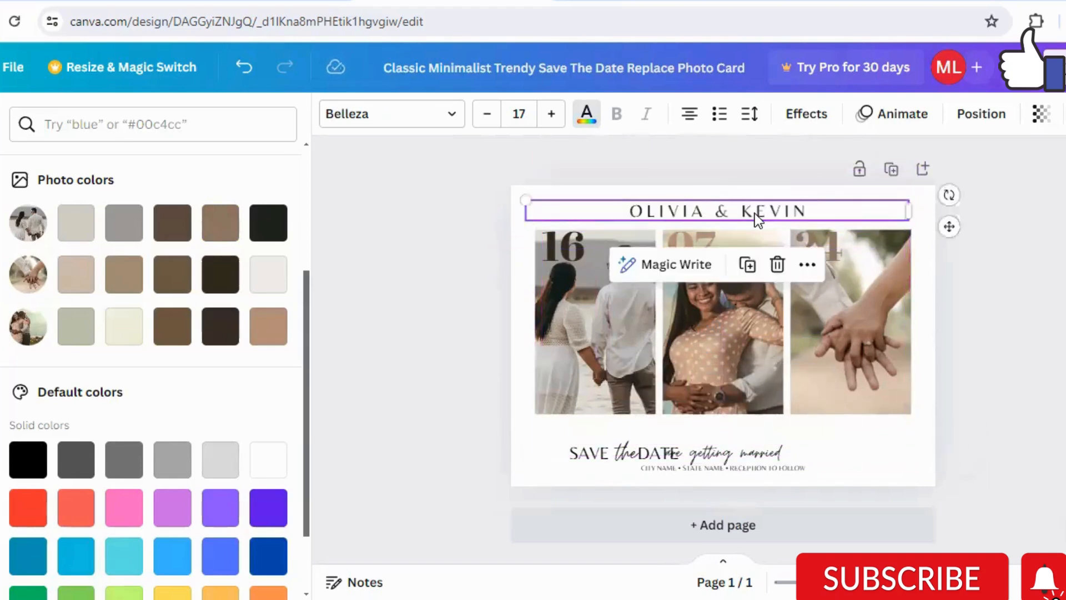
{"action": "double_click", "coordinate": [812, 211]}
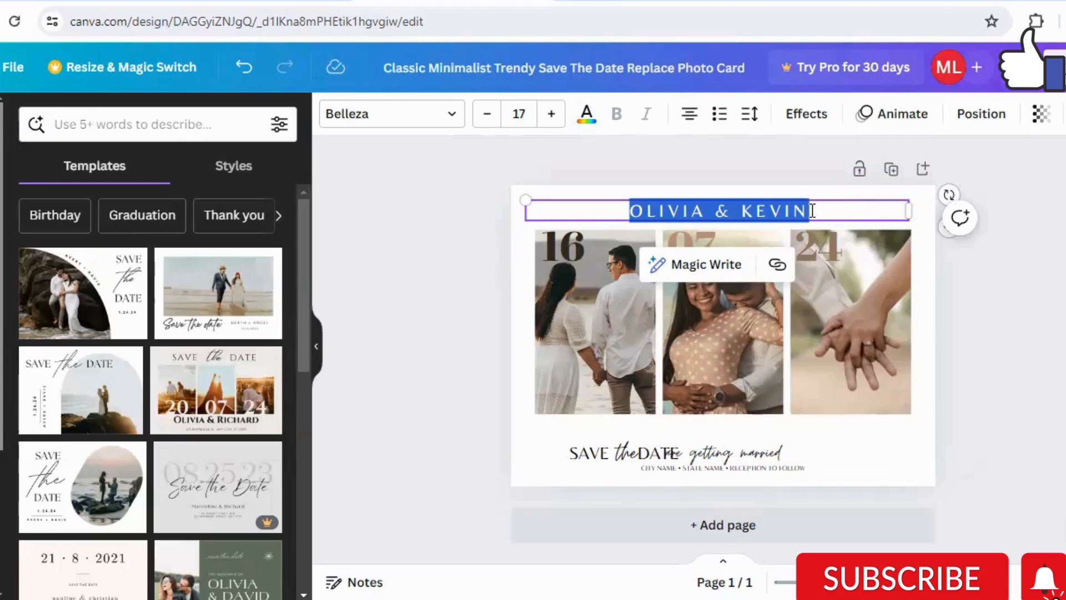
{"action": "type", "text": "SPENC"}
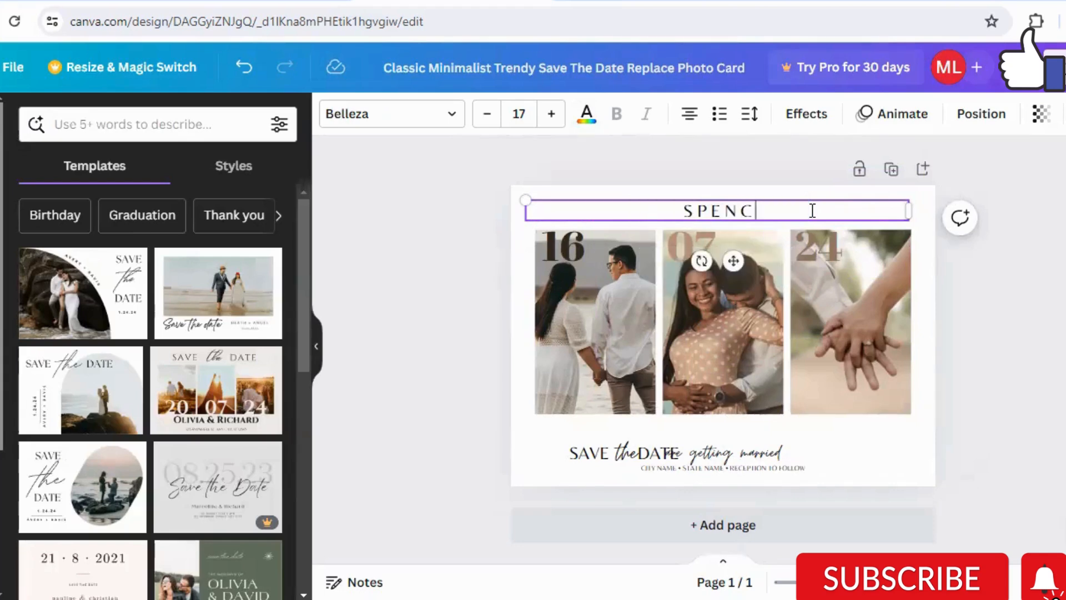
{"action": "type", "text": "ER"}
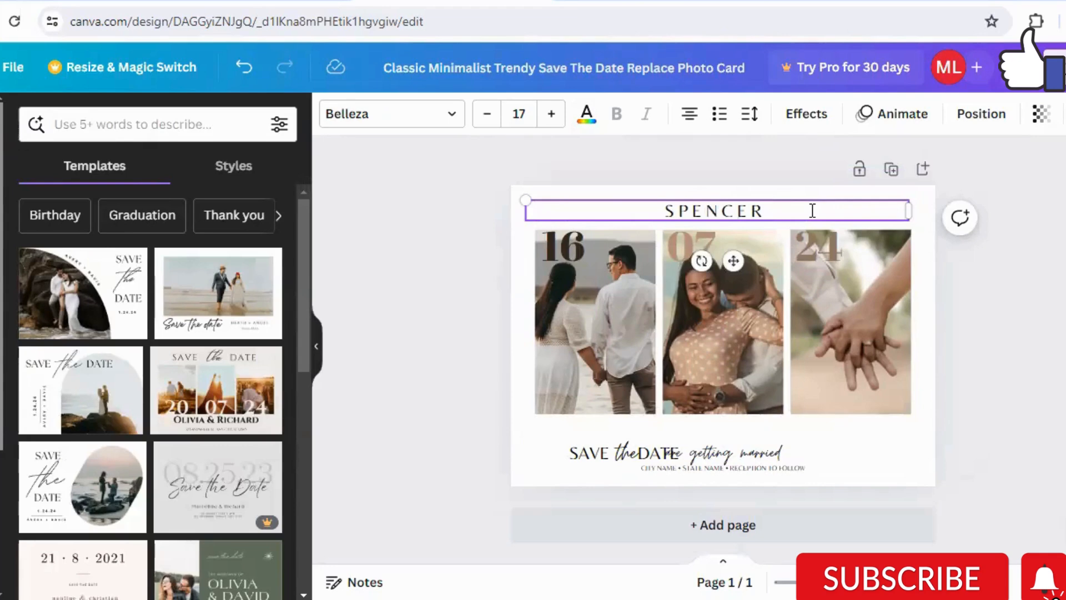
{"action": "type", "text": " & "}
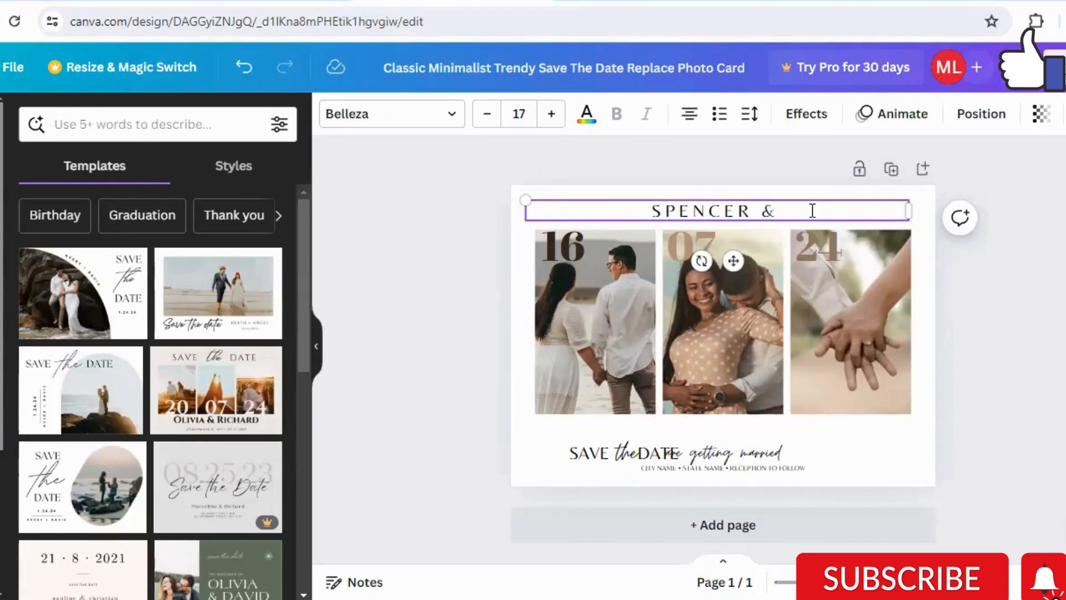
{"action": "type", "text": "LIVIA"}
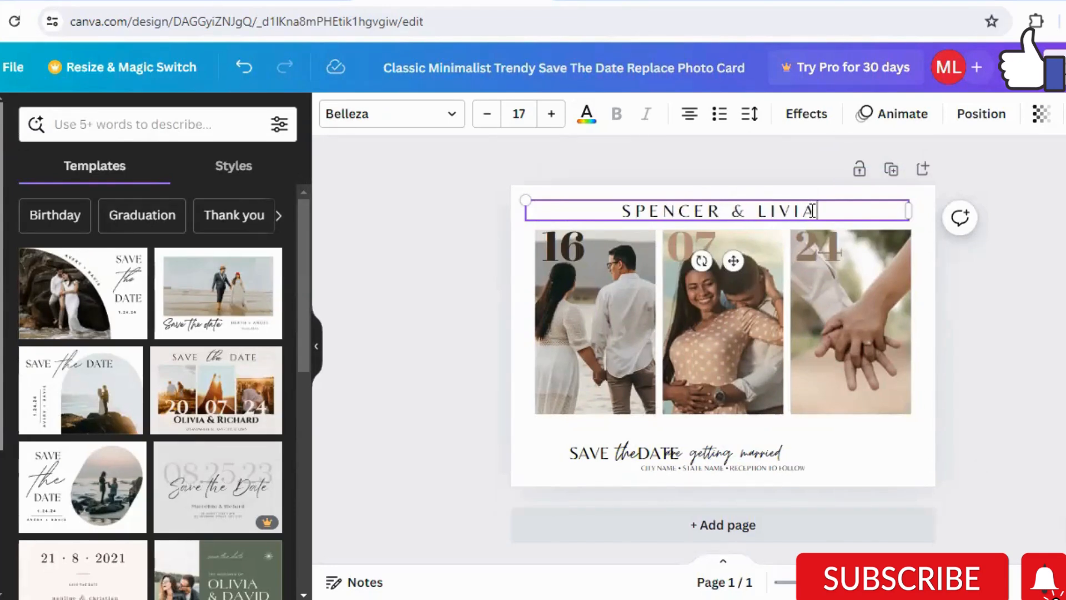
Shorten the first and second photos from below and stack SAVE, the and DATE beneath the first photo
{"action": "left_click", "coordinate": [620, 411]}
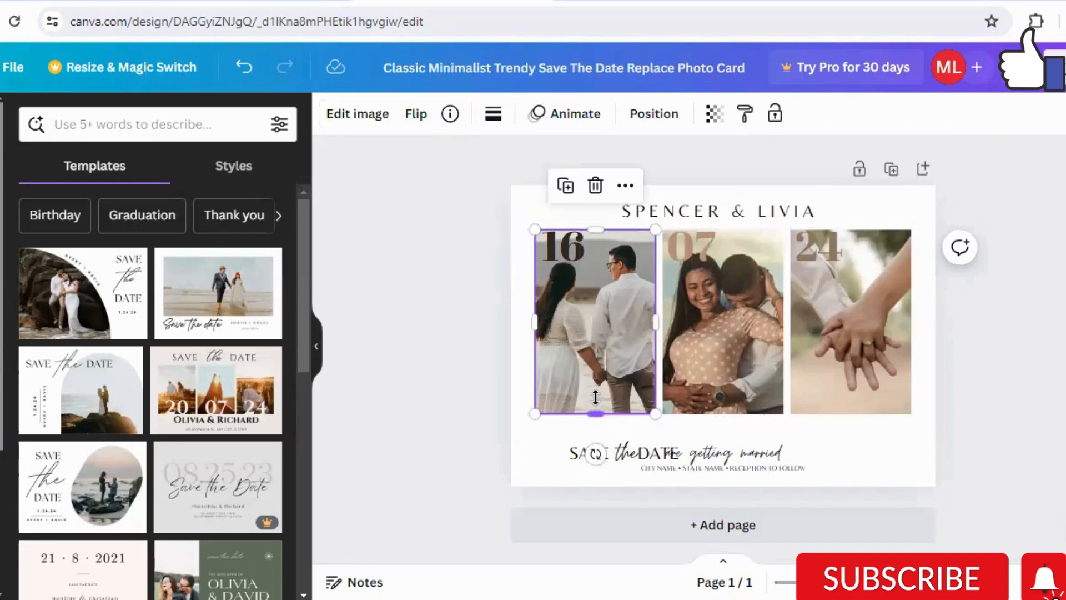
{"action": "left_click_drag", "start_coordinate": [596, 378], "coordinate": [590, 351]}
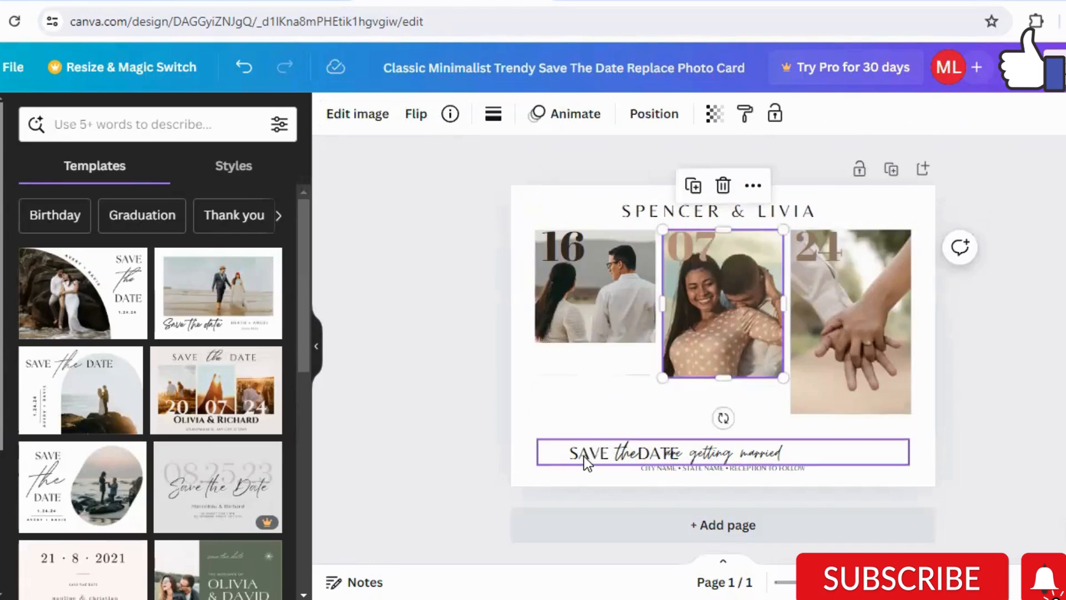
{"action": "left_click_drag", "start_coordinate": [571, 454], "coordinate": [581, 402]}
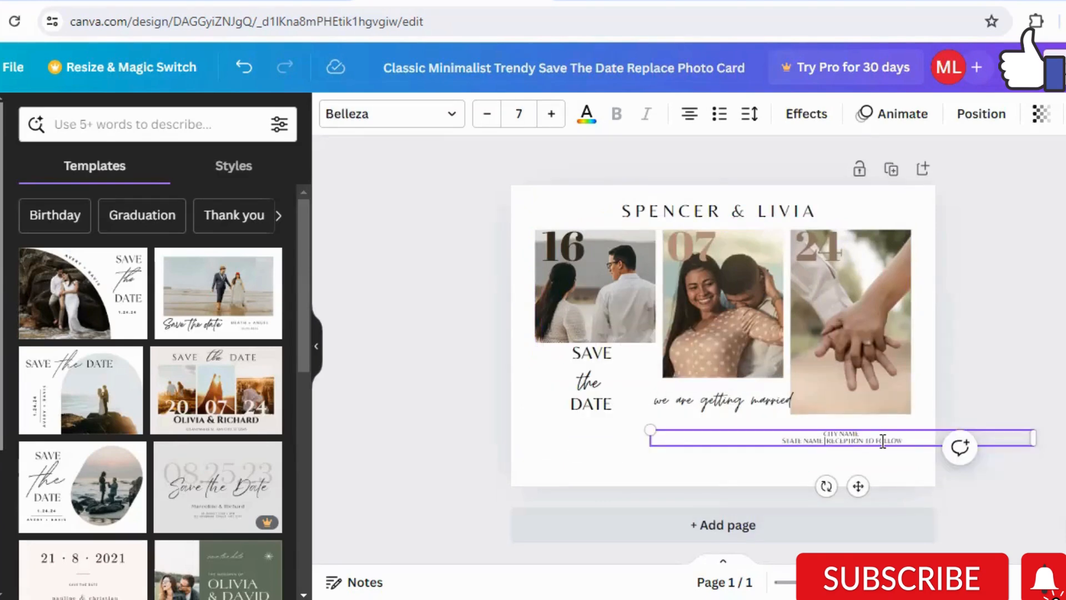
Put RECEPTION TO FOLLOW on its own line and arrange the texts beneath the photos, with the three photos staggered downward
{"action": "key", "text": "Return"}
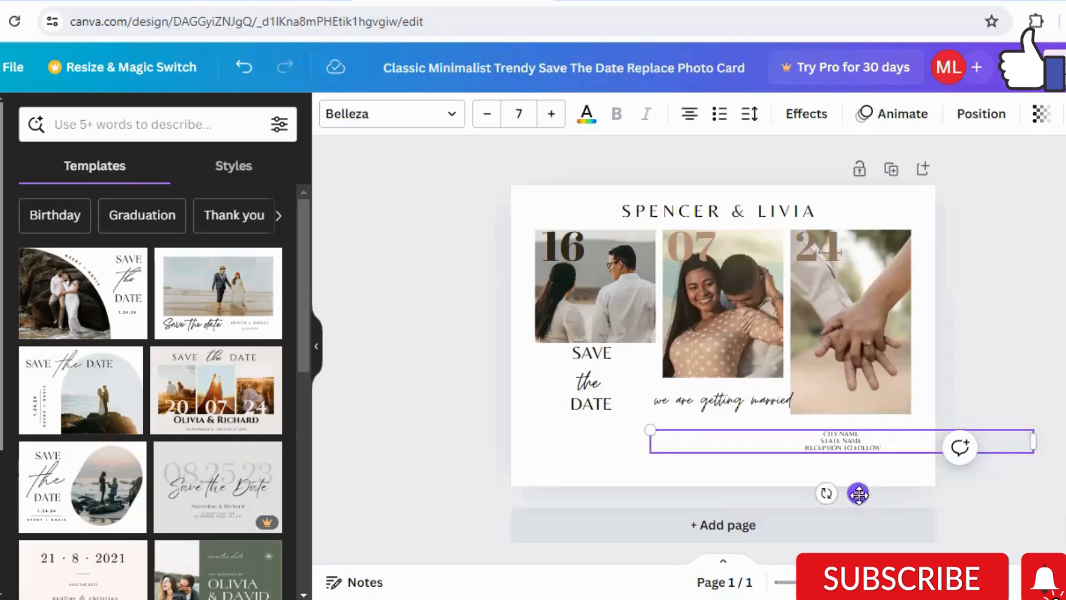
{"action": "left_click_drag", "start_coordinate": [859, 493], "coordinate": [866, 489]}
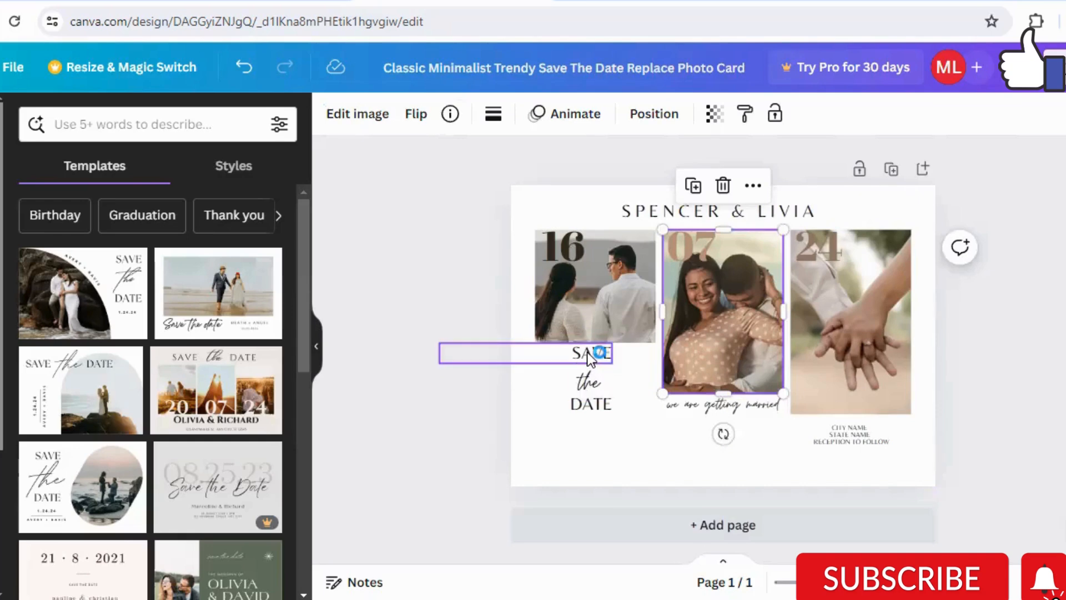
{"action": "left_click", "coordinate": [649, 435]}
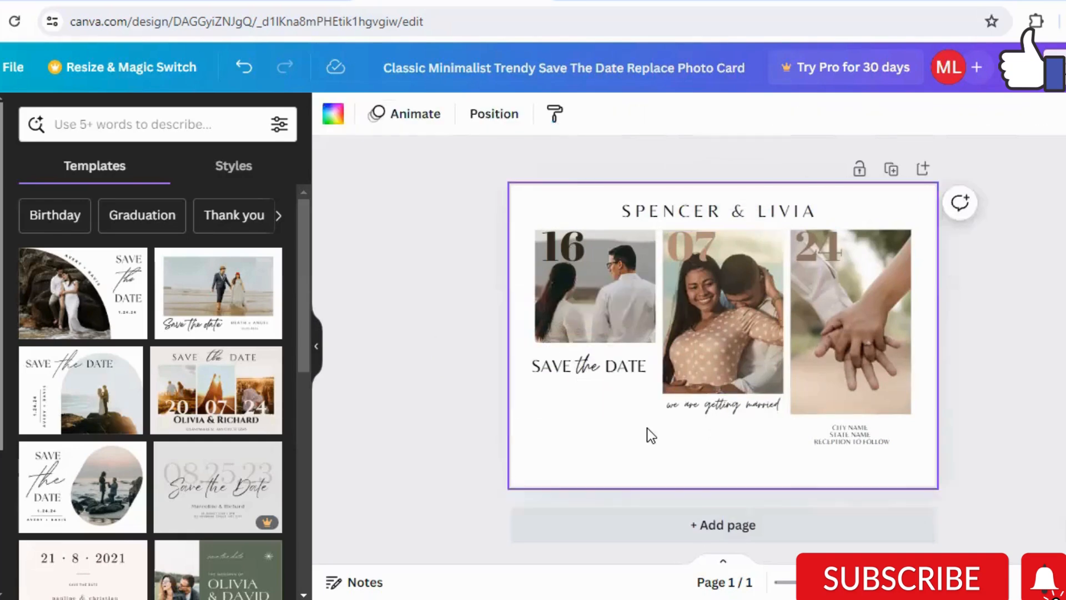
{"action": "left_click_drag", "start_coordinate": [865, 431], "coordinate": [864, 431]}
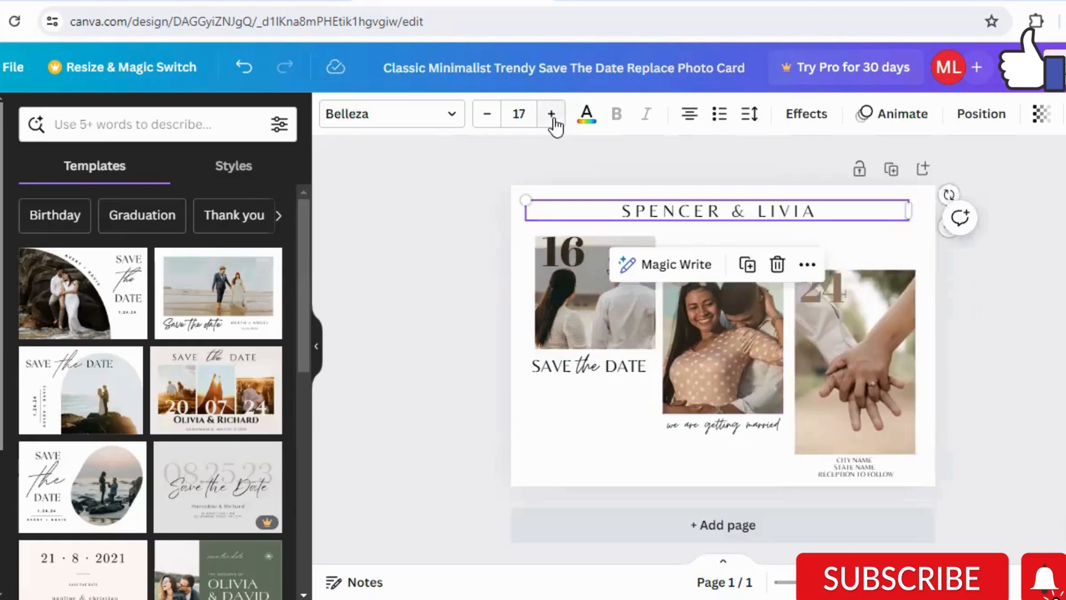
Increase the font size of the couple's names above the photos to 21
{"action": "left_click", "coordinate": [551, 114]}
{"action": "left_click", "coordinate": [552, 114]}
{"action": "left_click", "coordinate": [551, 114]}
{"action": "left_click", "coordinate": [552, 114]}
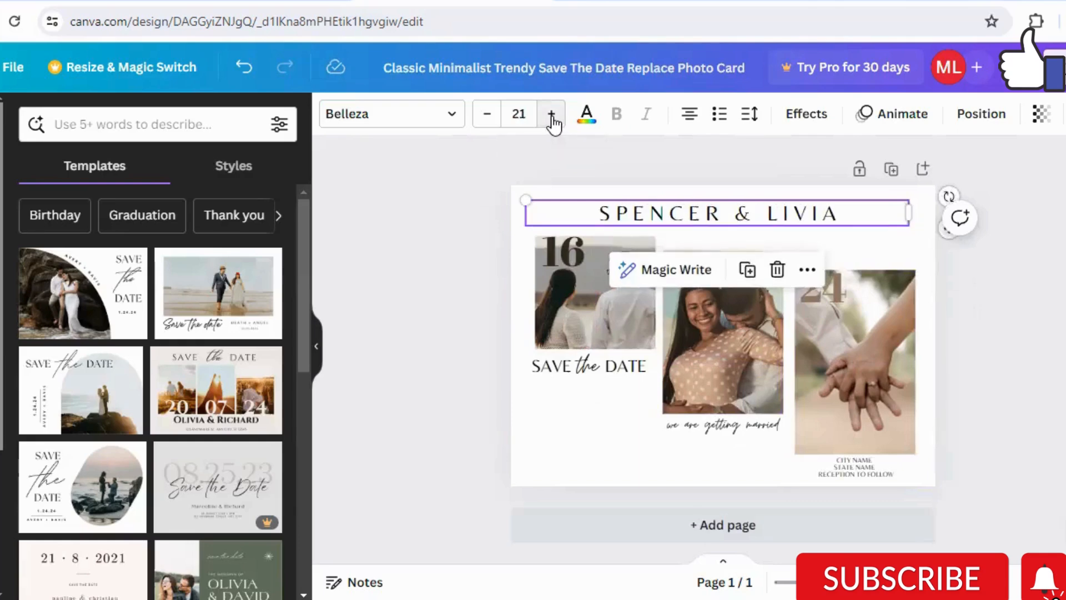
Try the Brixton font on the couple's names and return to Belleza
{"action": "left_click", "coordinate": [456, 117]}
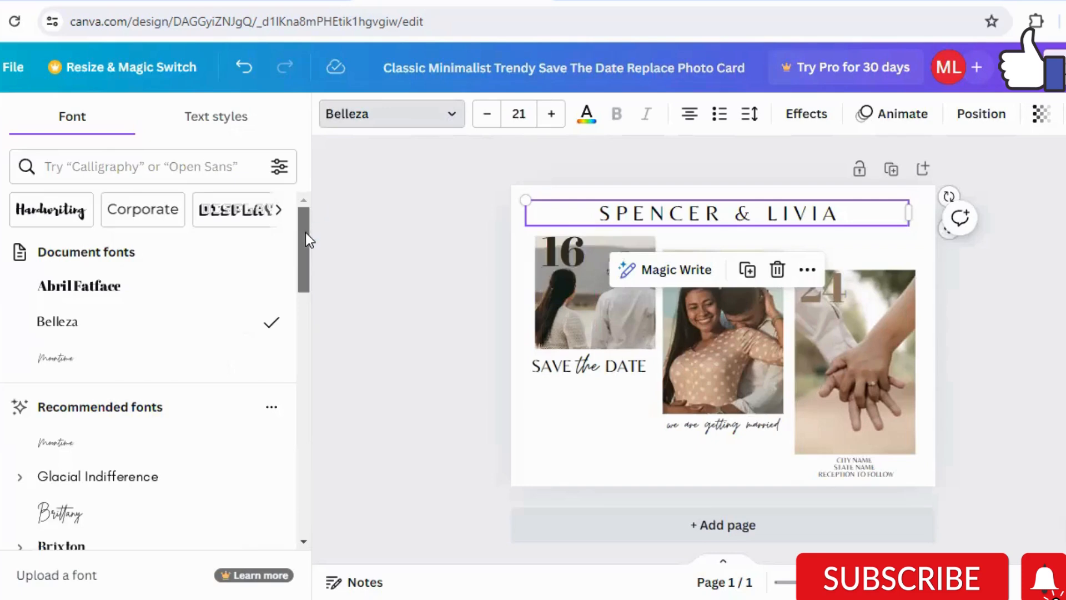
{"action": "scroll", "coordinate": [306, 236], "scroll_direction": "down", "scroll_amount": 1}
{"action": "left_click_drag", "start_coordinate": [305, 238], "coordinate": [305, 244]}
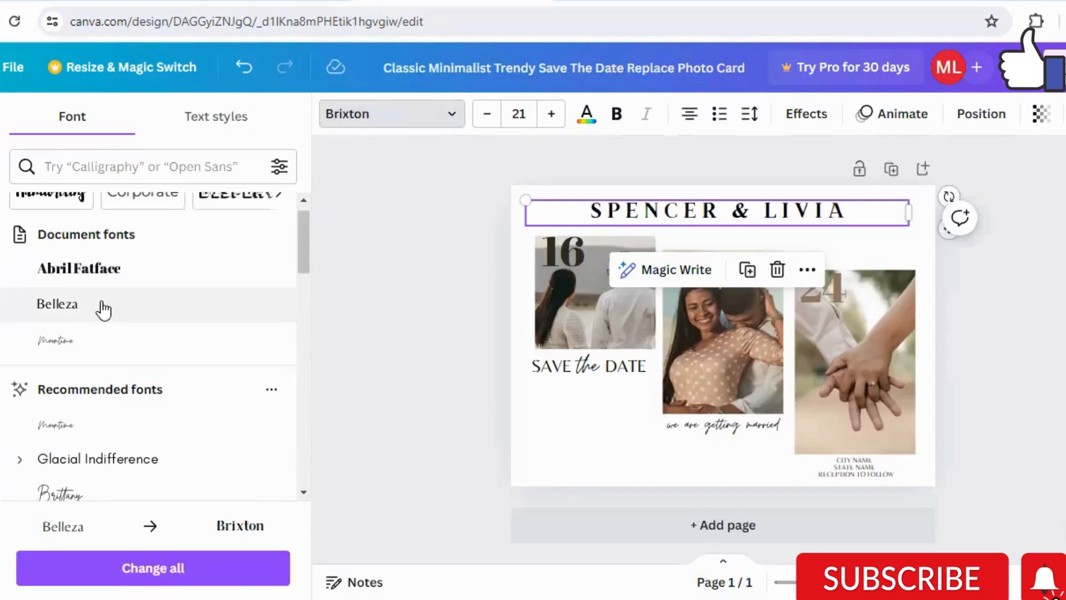
{"action": "left_click", "coordinate": [101, 303]}
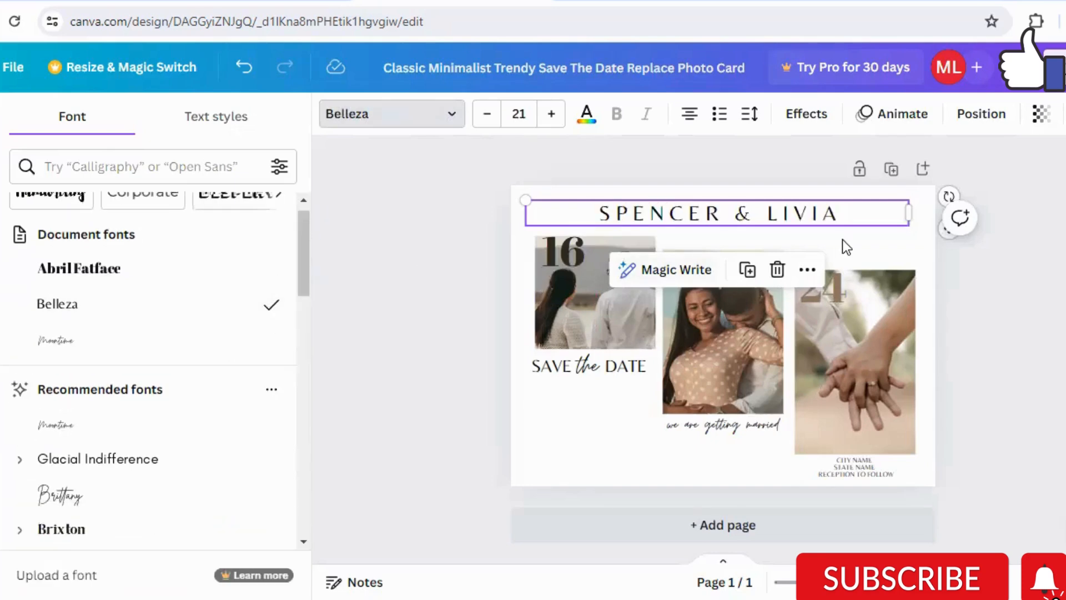
Apply a glowing text effect in pinkish tan to the couple's names
{"action": "left_click", "coordinate": [724, 425]}
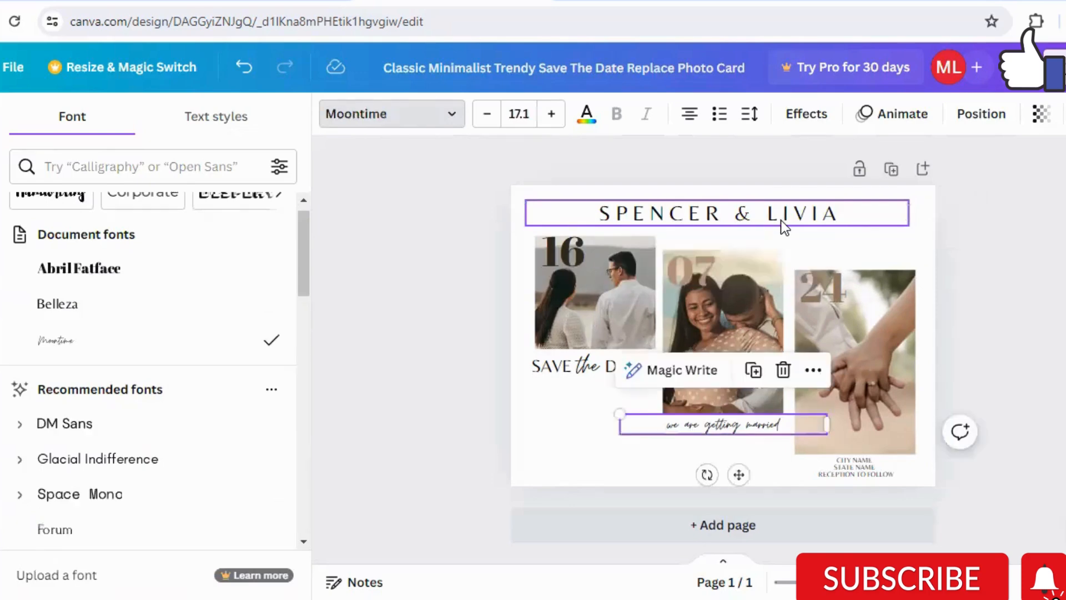
{"action": "left_click", "coordinate": [781, 220]}
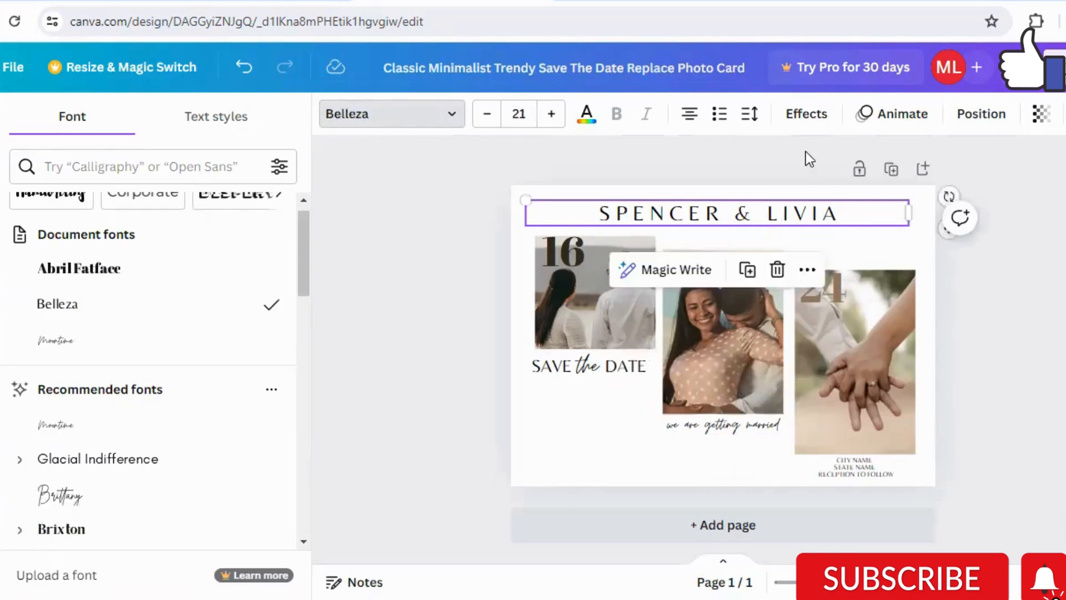
{"action": "left_click", "coordinate": [808, 119]}
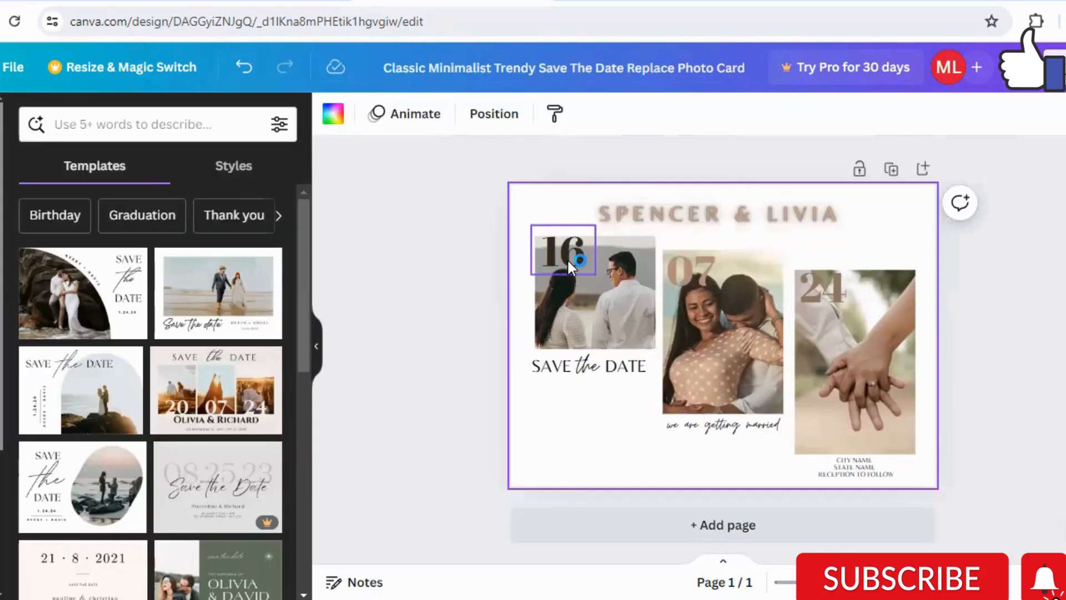
Try a dark brown Outline effect on the number 16 and settle on the Shadow effect
{"action": "left_click", "coordinate": [567, 258]}
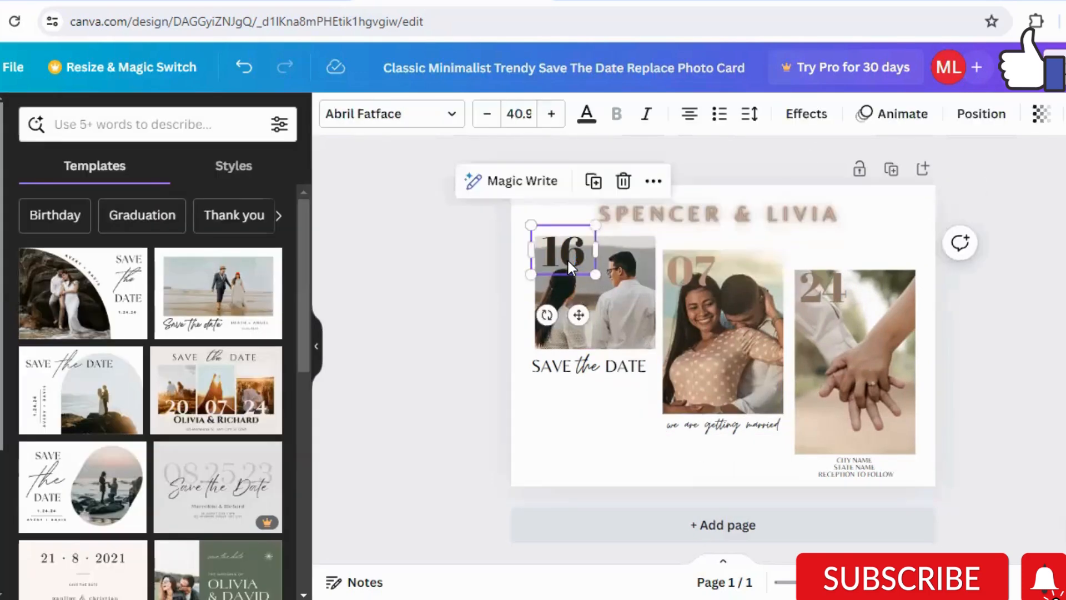
{"action": "left_click", "coordinate": [810, 123]}
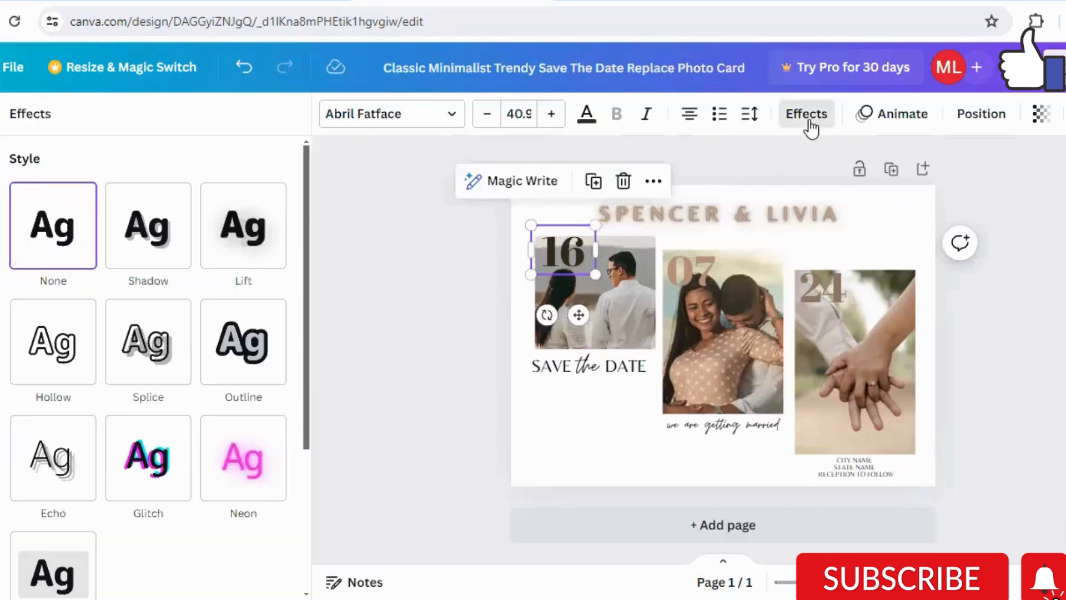
{"action": "left_click", "coordinate": [155, 236]}
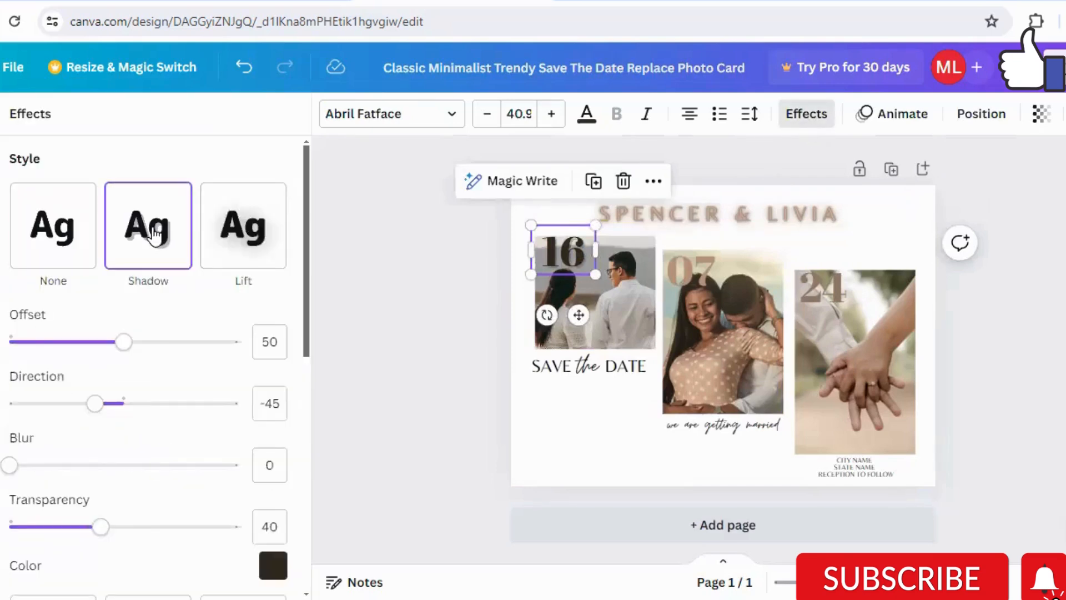
{"action": "left_click", "coordinate": [255, 260]}
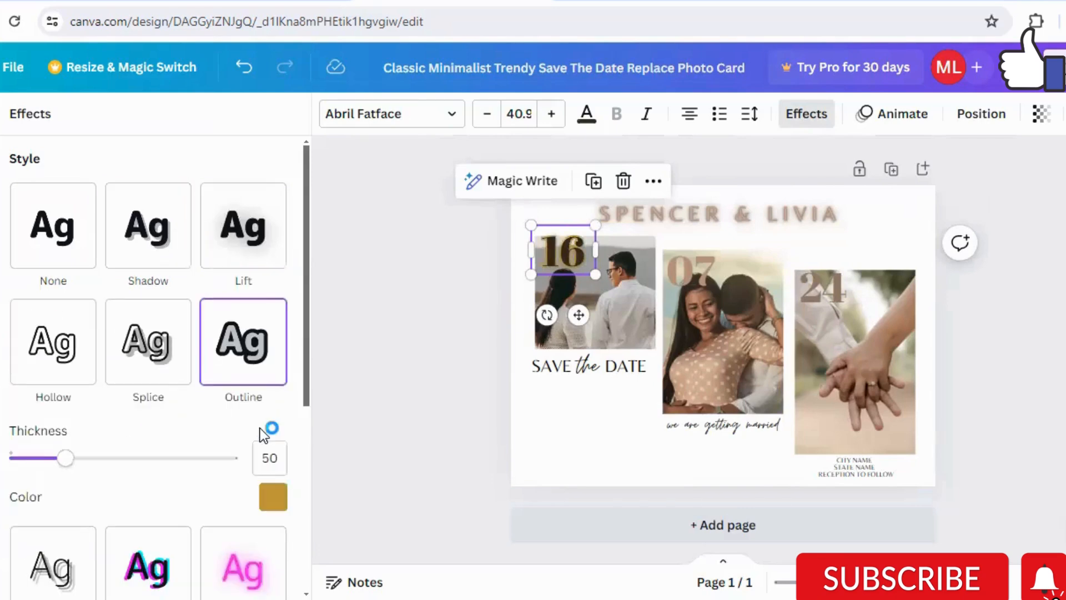
{"action": "left_click", "coordinate": [272, 500]}
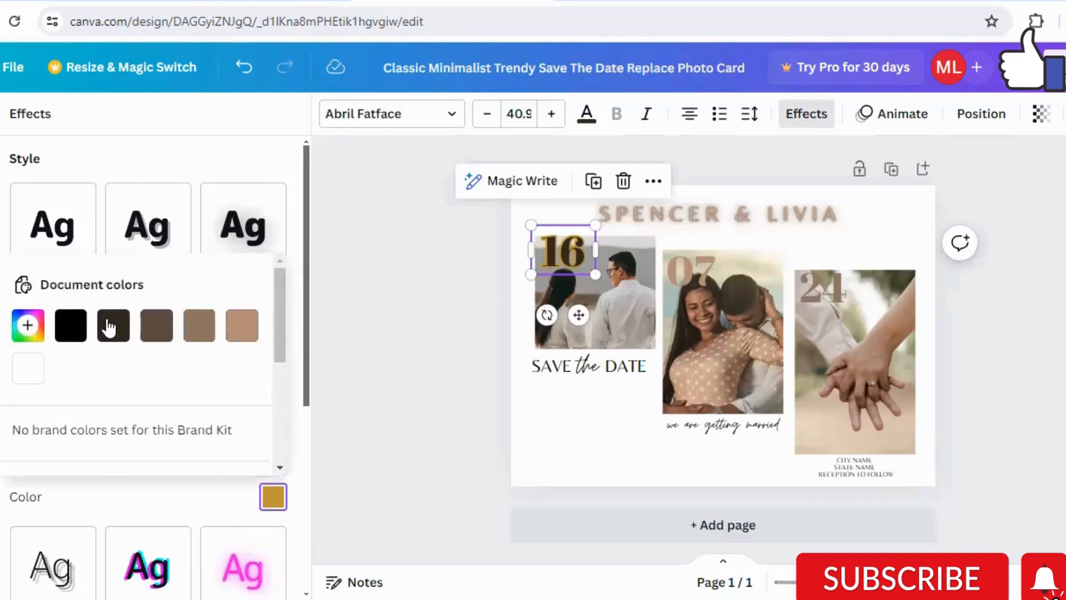
{"action": "left_click", "coordinate": [108, 336]}
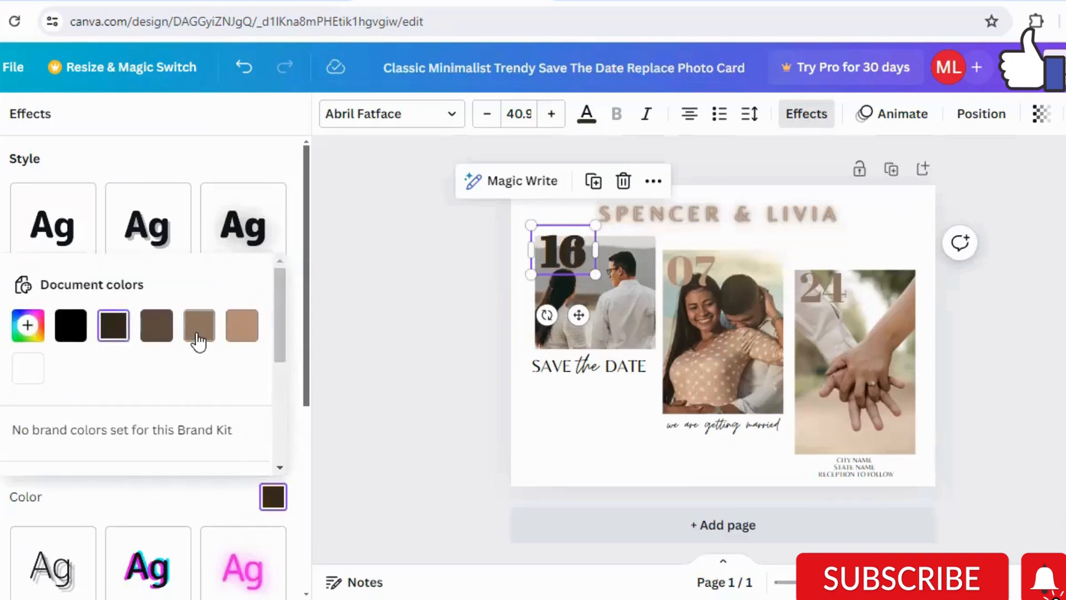
{"action": "left_click", "coordinate": [148, 225]}
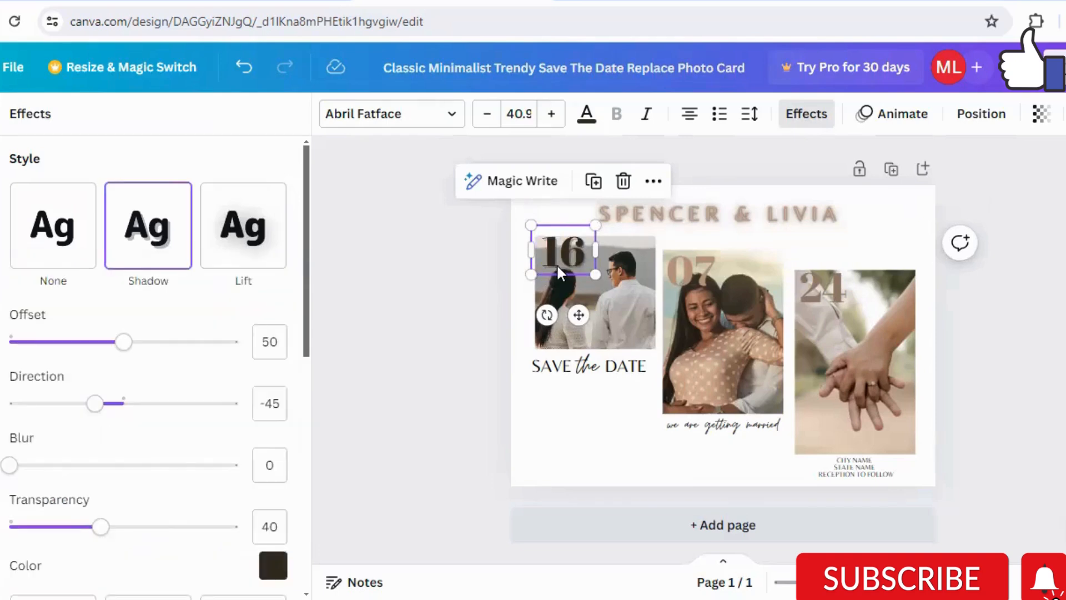
Apply the Shadow text effect to the numbers 07 and 24
{"action": "left_click", "coordinate": [687, 274]}
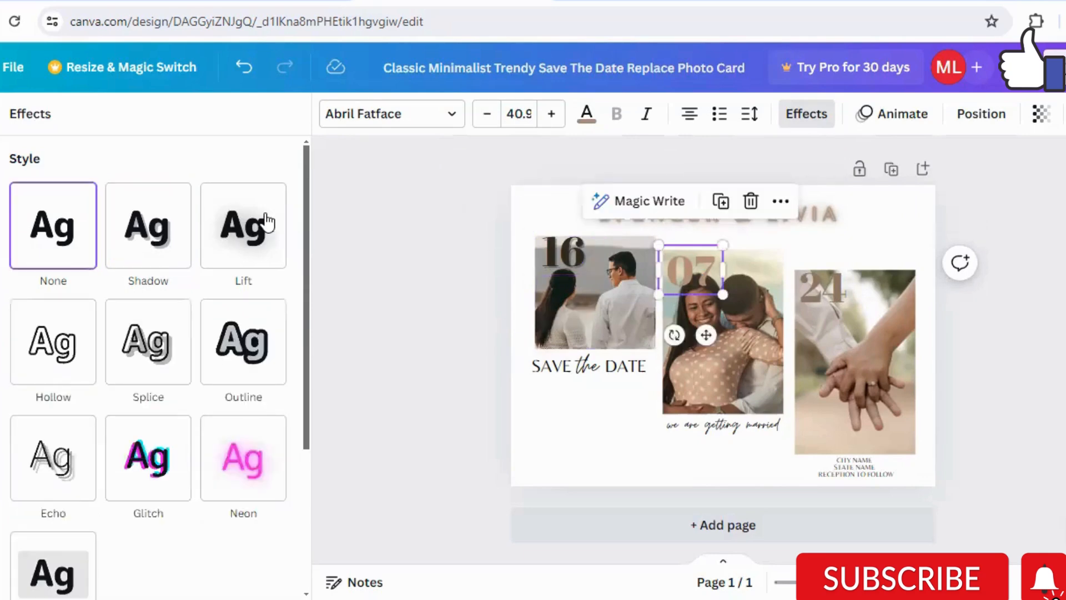
{"action": "left_click", "coordinate": [148, 254]}
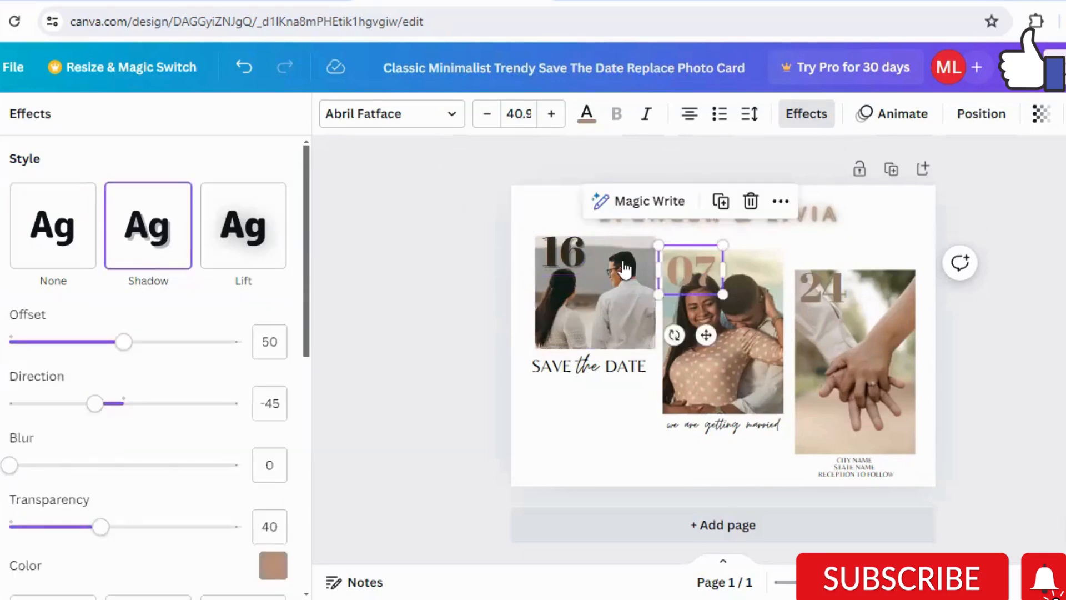
{"action": "left_click", "coordinate": [842, 291]}
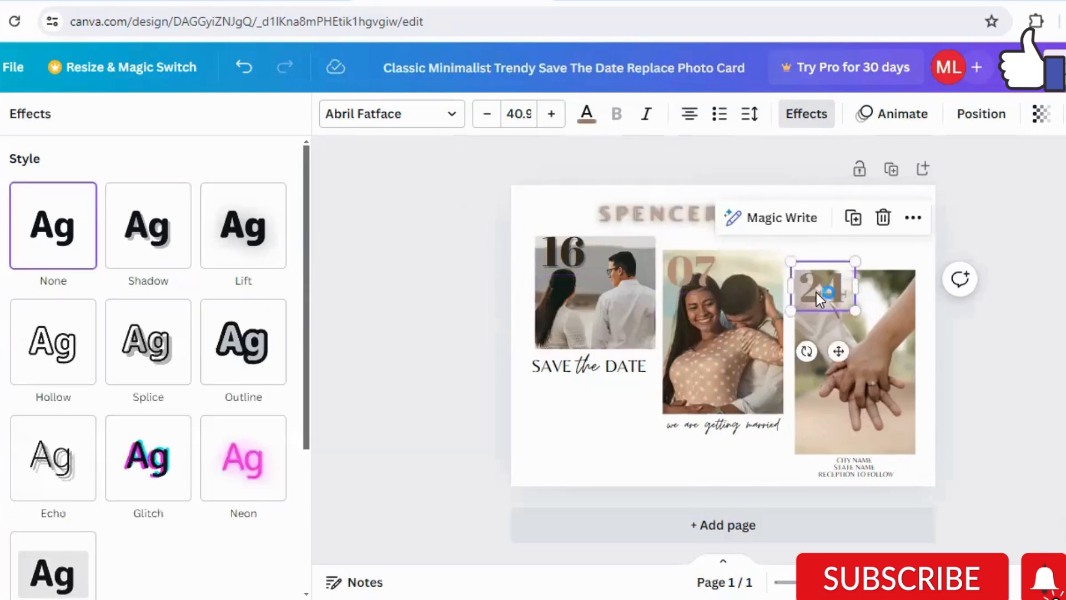
{"action": "left_click", "coordinate": [143, 232]}
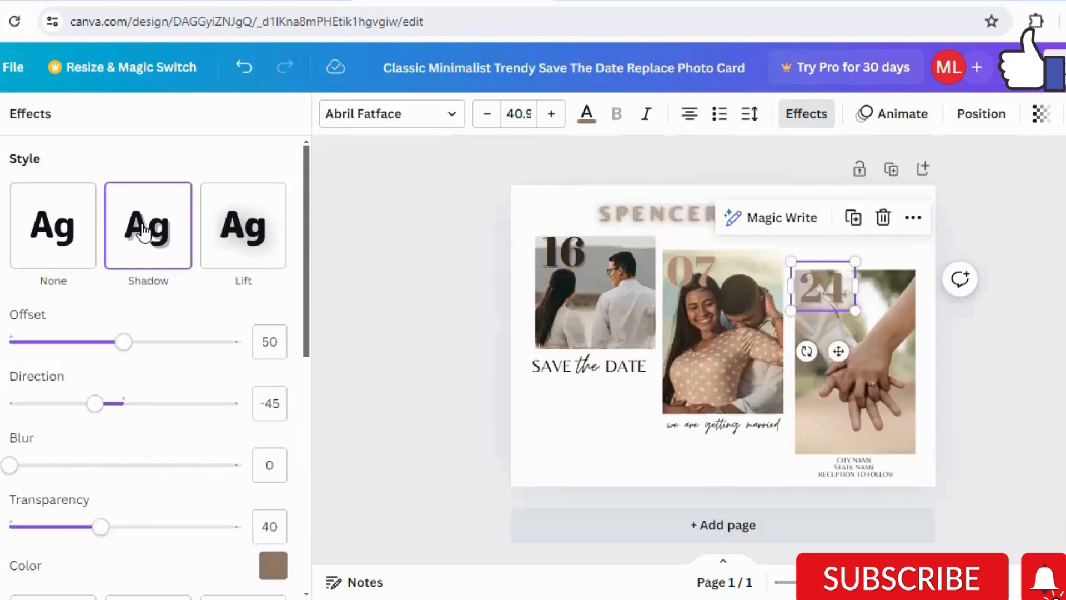
Try tan and brown document colors on the card's background and settle on a light beige
{"action": "left_click", "coordinate": [534, 450]}
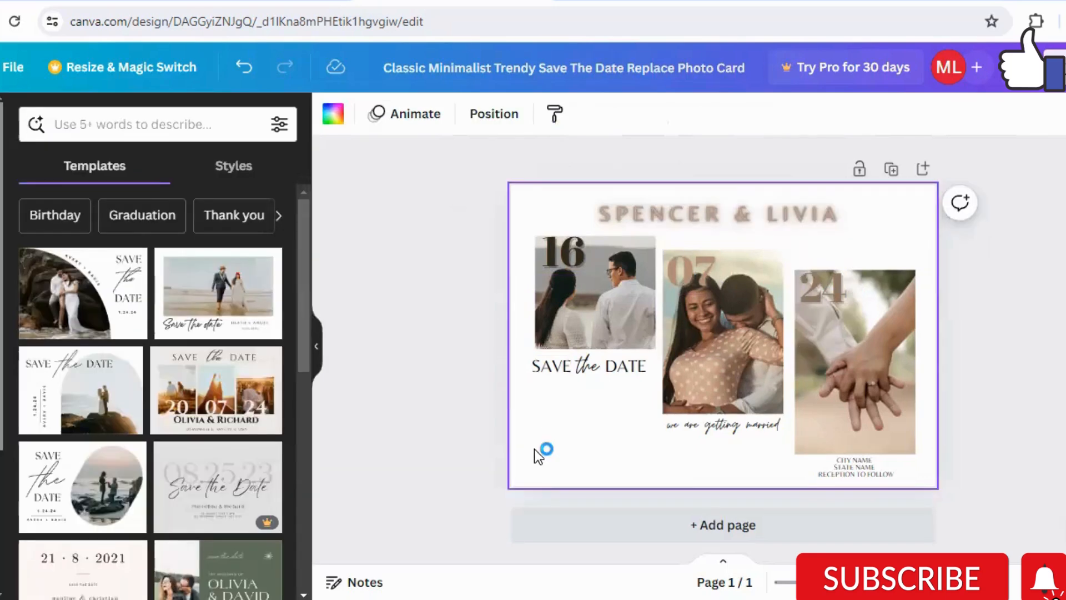
{"action": "left_click", "coordinate": [332, 124]}
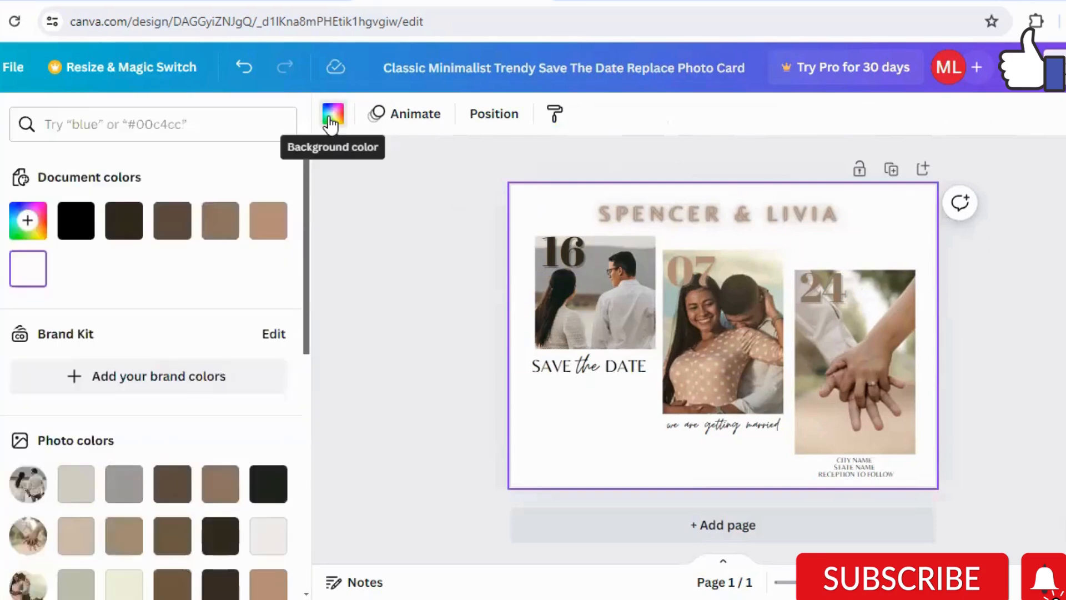
{"action": "left_click", "coordinate": [269, 223]}
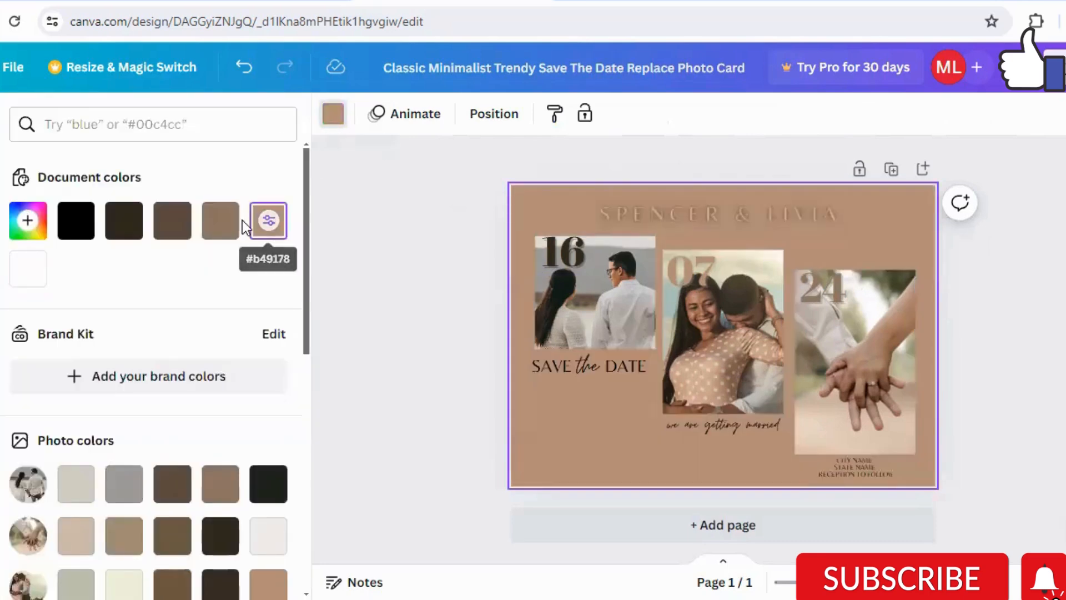
{"action": "left_click", "coordinate": [226, 238]}
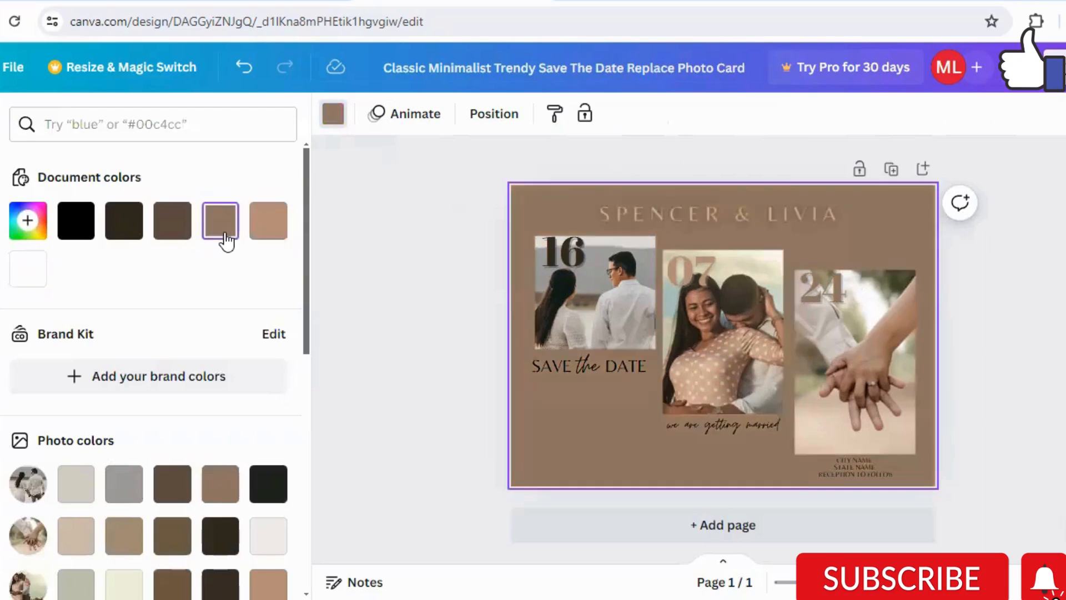
{"action": "left_click", "coordinate": [176, 238]}
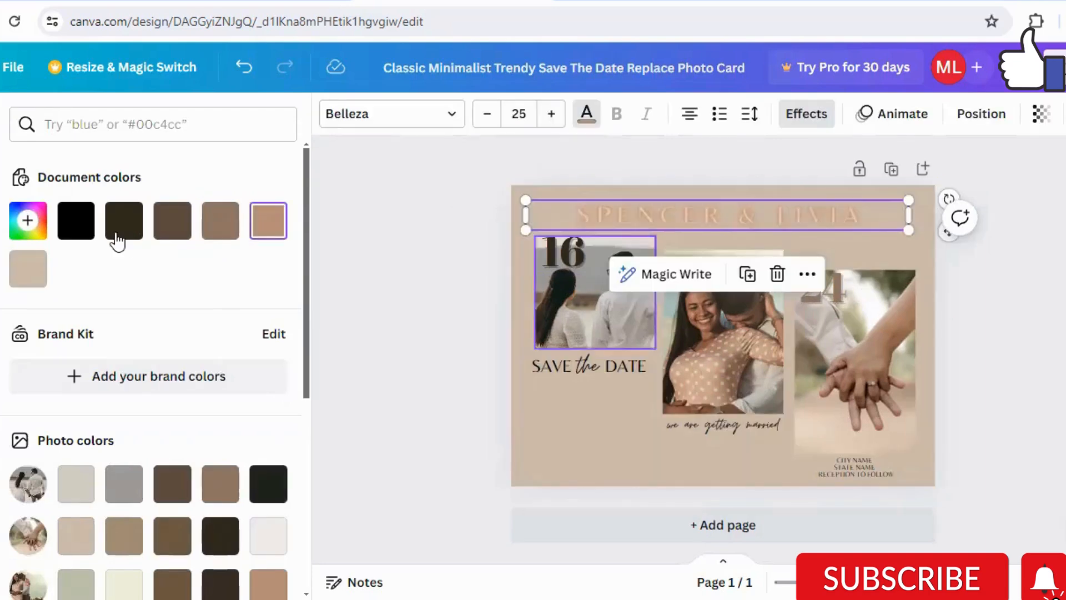
Enlarge the couple's names to size 25 and recolor them black
{"action": "left_click", "coordinate": [77, 226]}
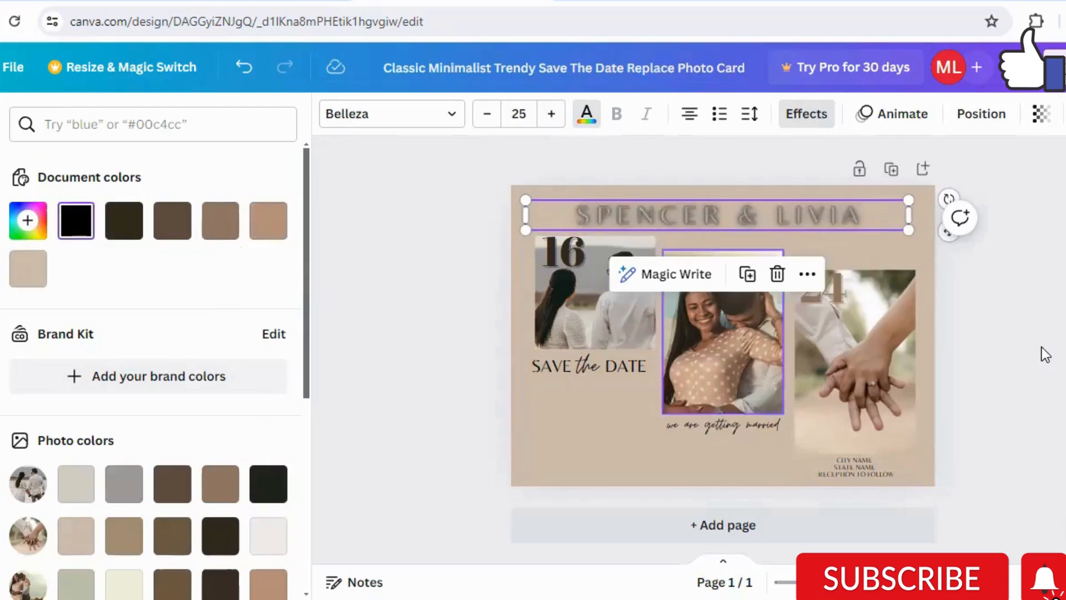
{"action": "left_click", "coordinate": [956, 349]}
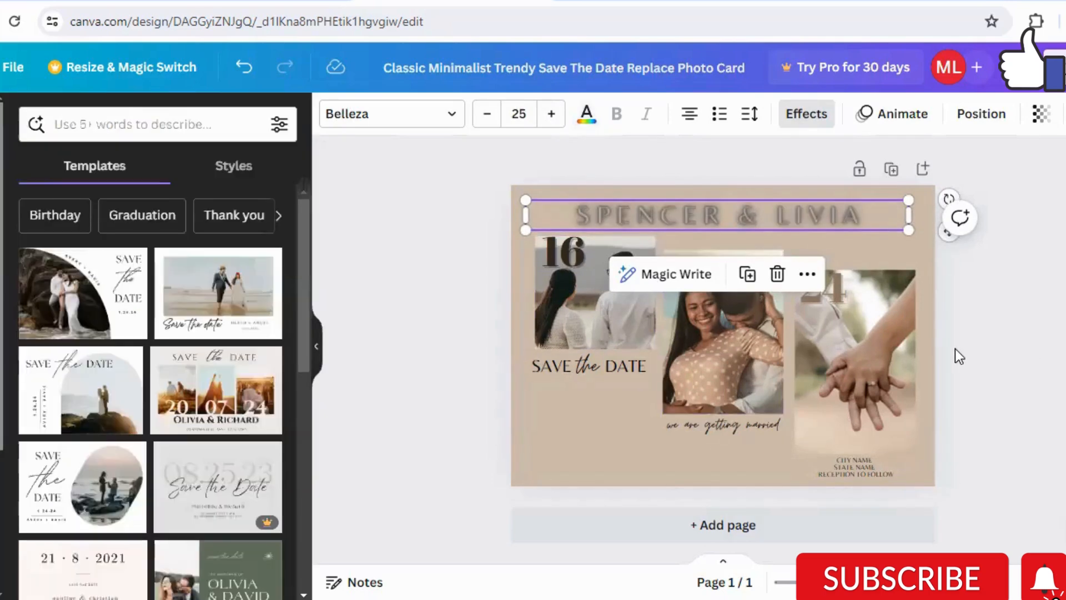
{"action": "left_click", "coordinate": [955, 348]}
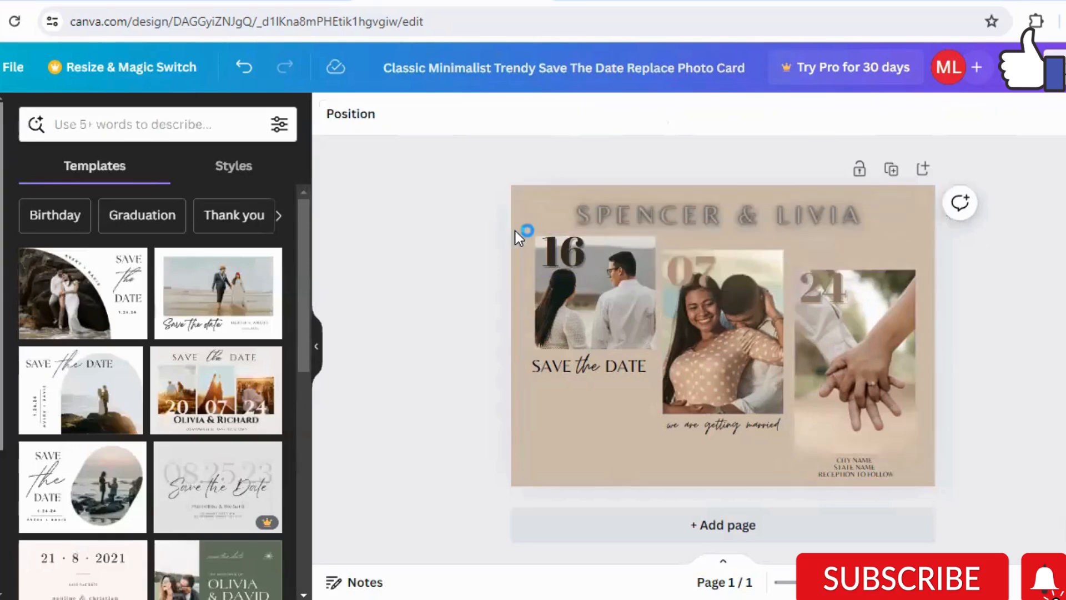
{"action": "left_click", "coordinate": [535, 220]}
{"action": "left_click", "coordinate": [547, 448]}
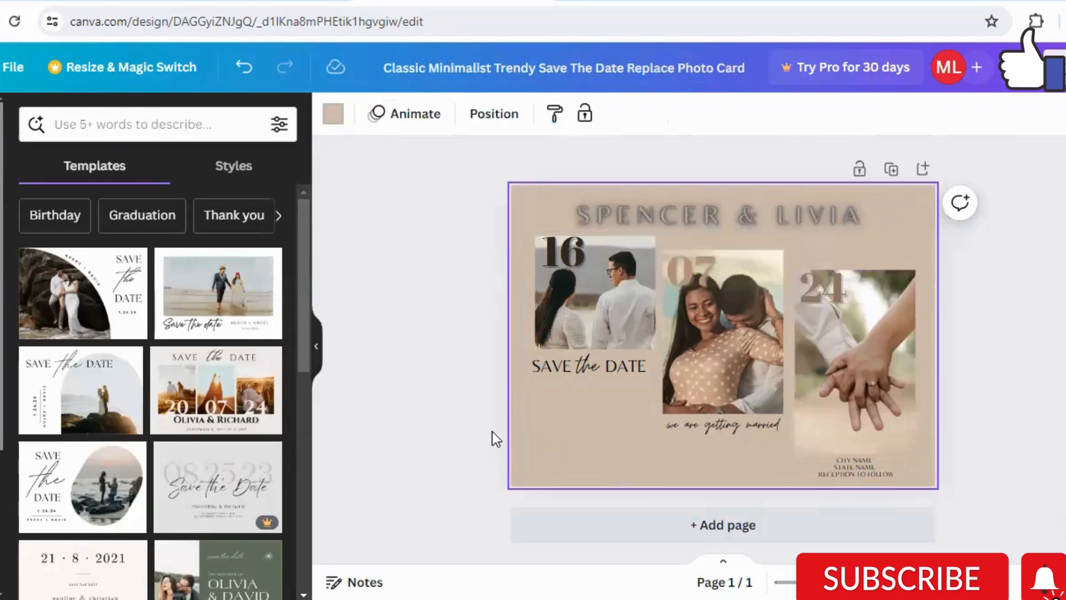
Search the elements for "border", add the free sketchy line border graphic, and enlarge it along the card's left edge
{"action": "left_click", "coordinate": [2, 175]}
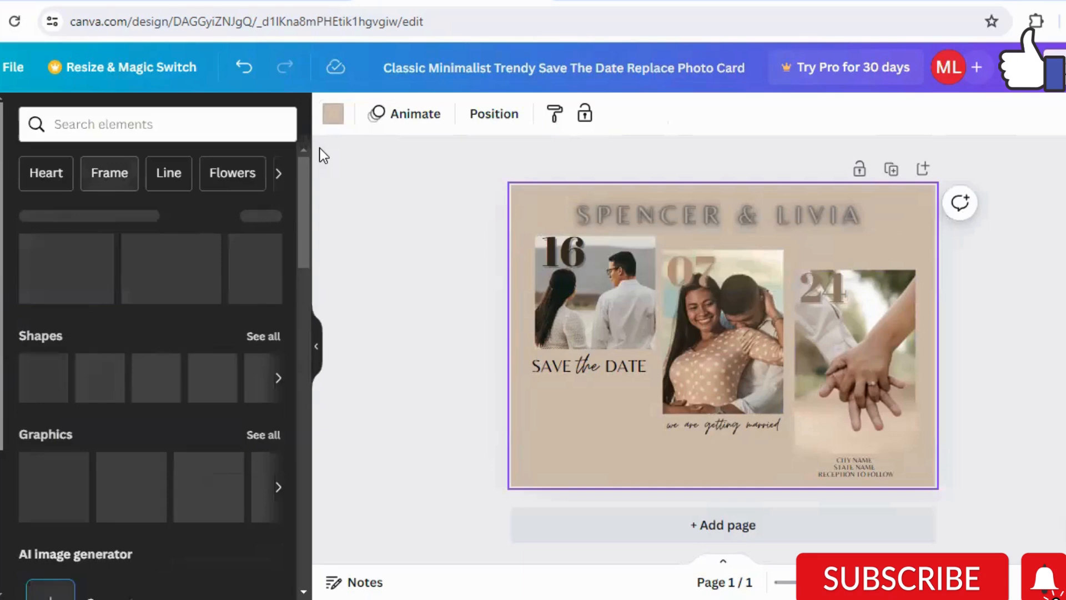
{"action": "left_click", "coordinate": [154, 120]}
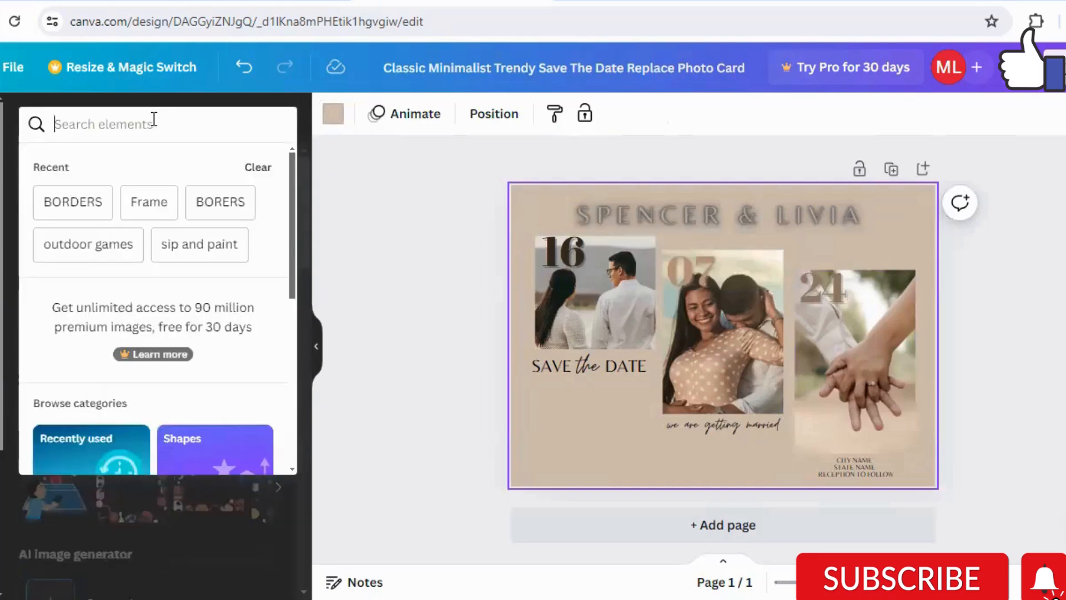
{"action": "type", "text": "borde"}
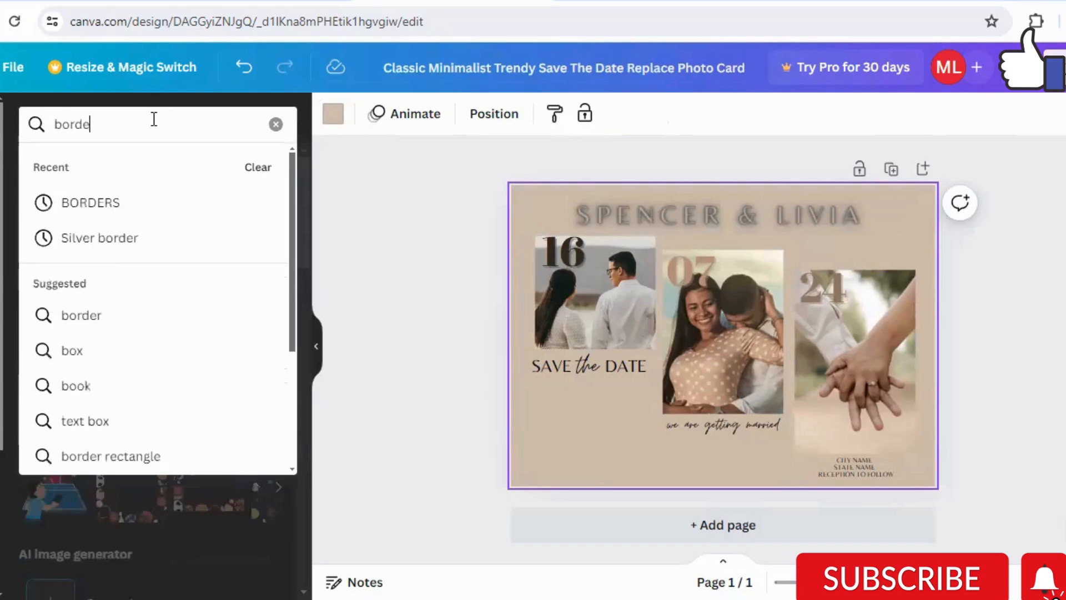
{"action": "type", "text": "r"}
{"action": "key", "text": "Return"}
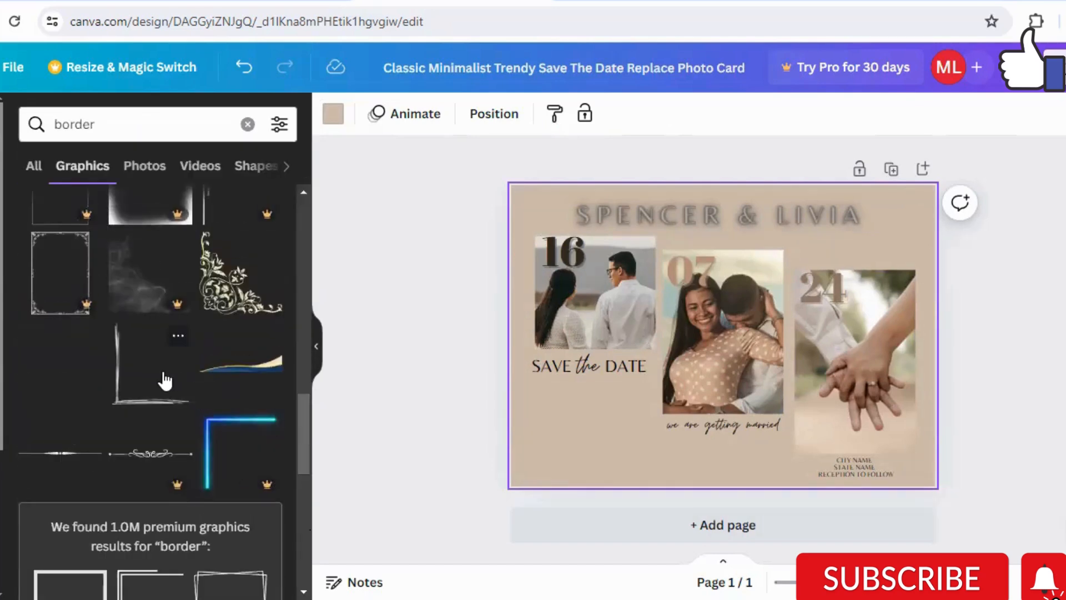
{"action": "left_click", "coordinate": [165, 380]}
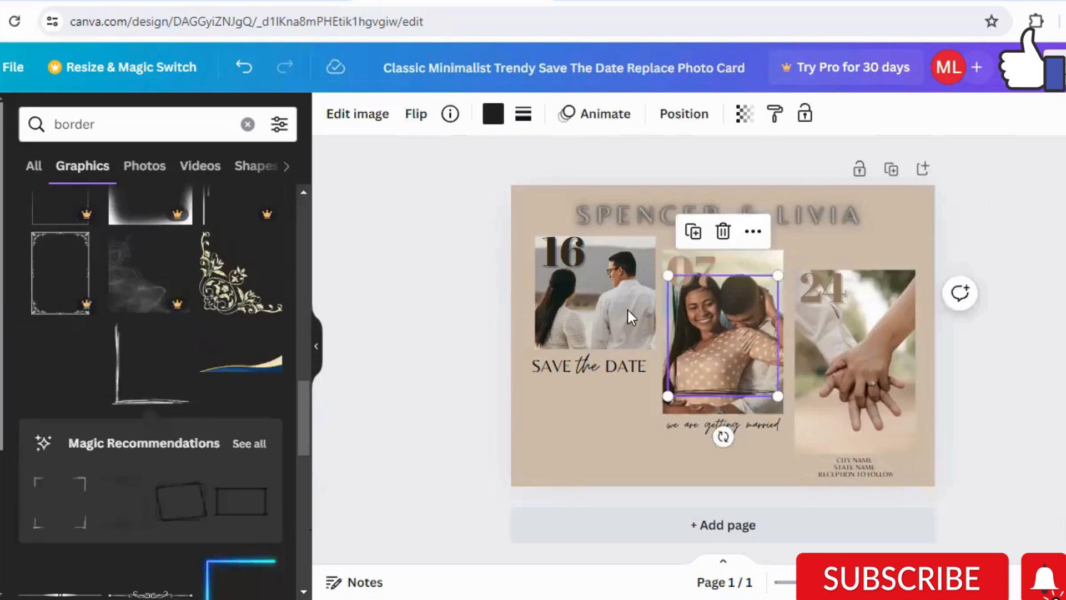
{"action": "left_click_drag", "start_coordinate": [687, 287], "coordinate": [537, 221]}
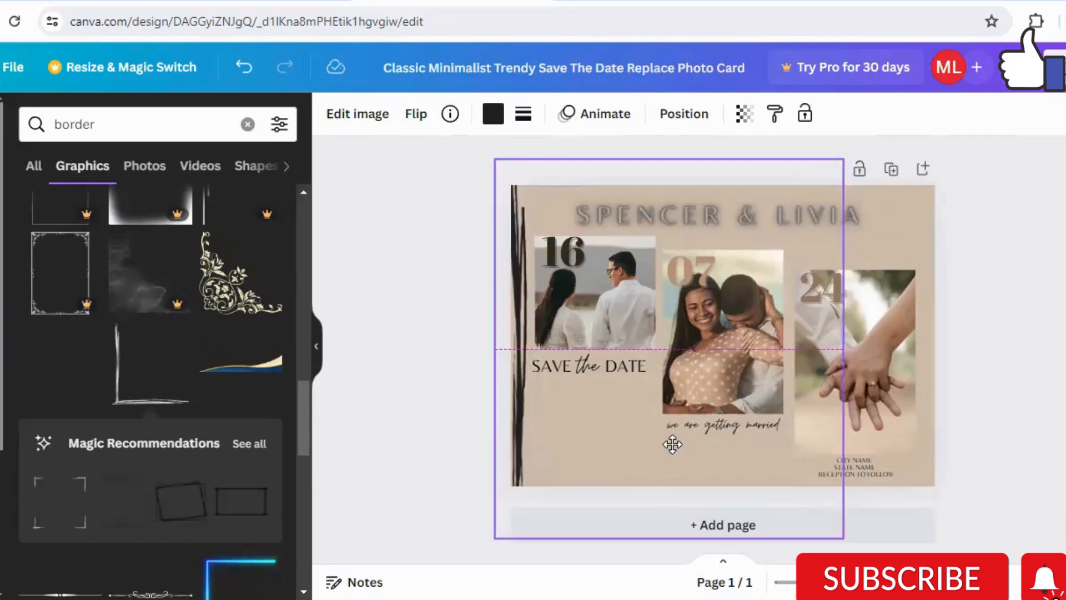
{"action": "left_click_drag", "start_coordinate": [673, 446], "coordinate": [674, 447]}
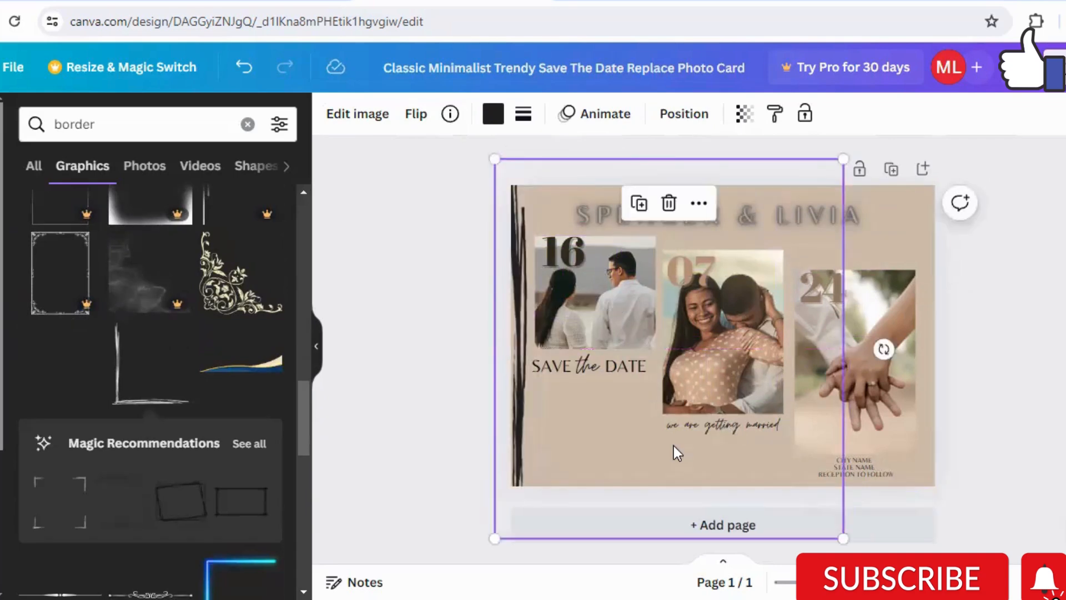
Change the card's background to the palest off-white among the photo colors
{"action": "left_click", "coordinate": [992, 348]}
{"action": "left_click", "coordinate": [333, 116]}
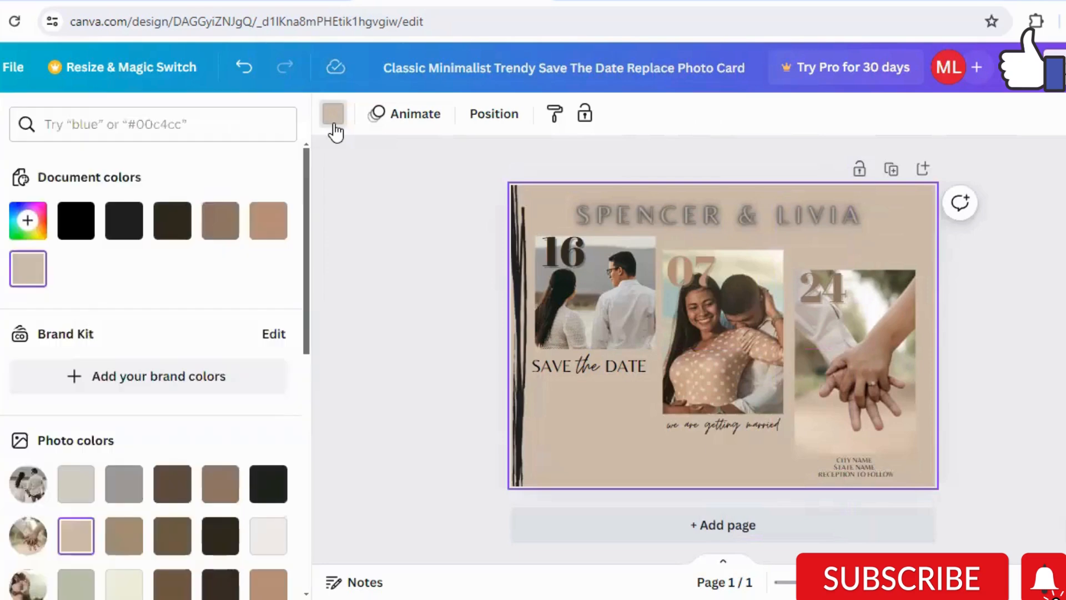
{"action": "left_click", "coordinate": [268, 536]}
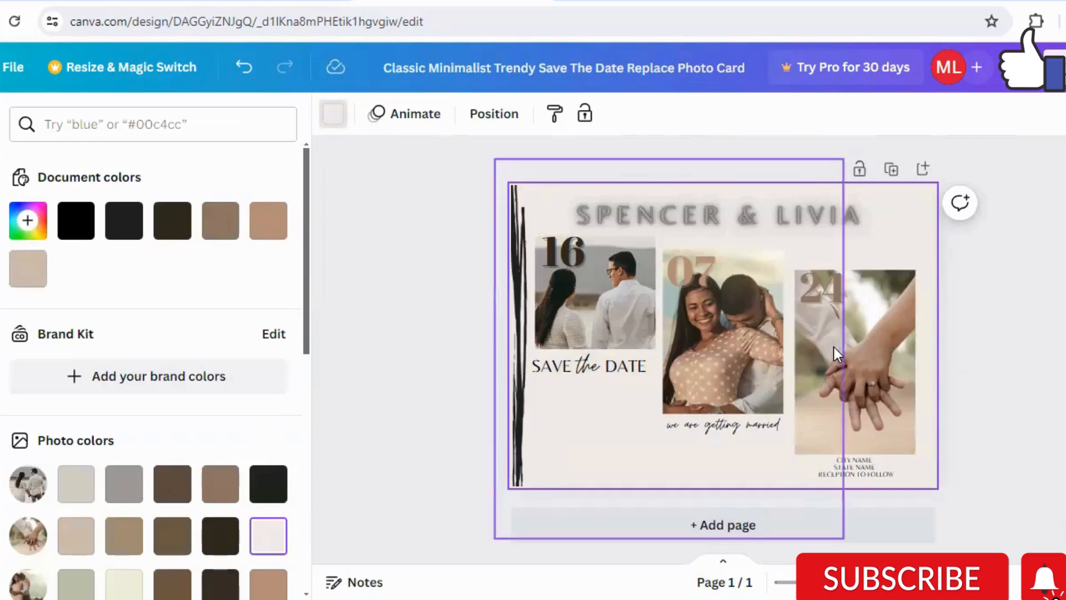
Recolor the couple's names with the dark brown document color
{"action": "left_click", "coordinate": [729, 220]}
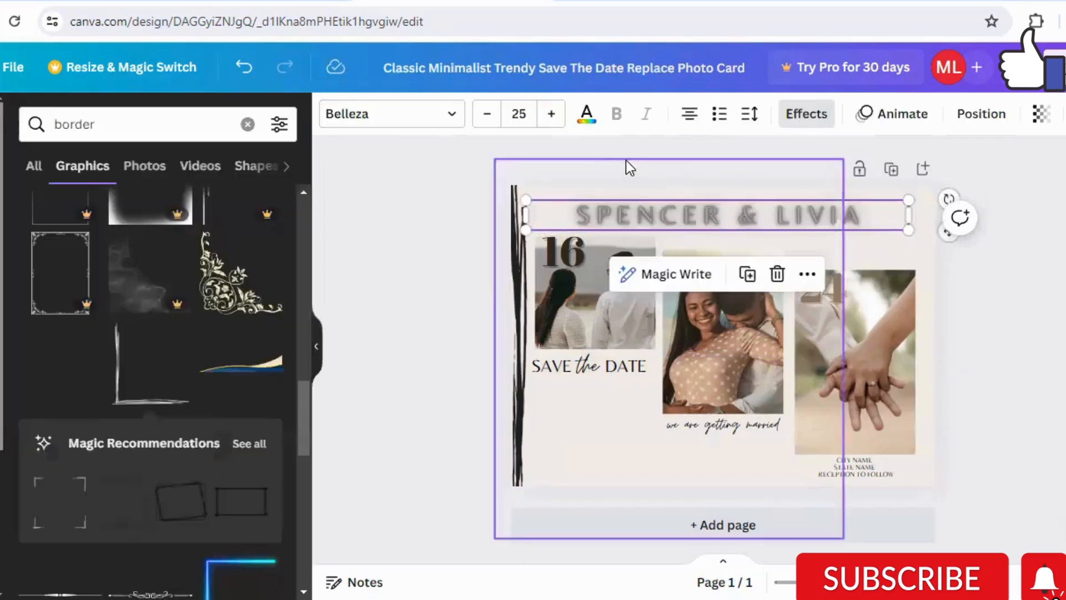
{"action": "left_click", "coordinate": [587, 114]}
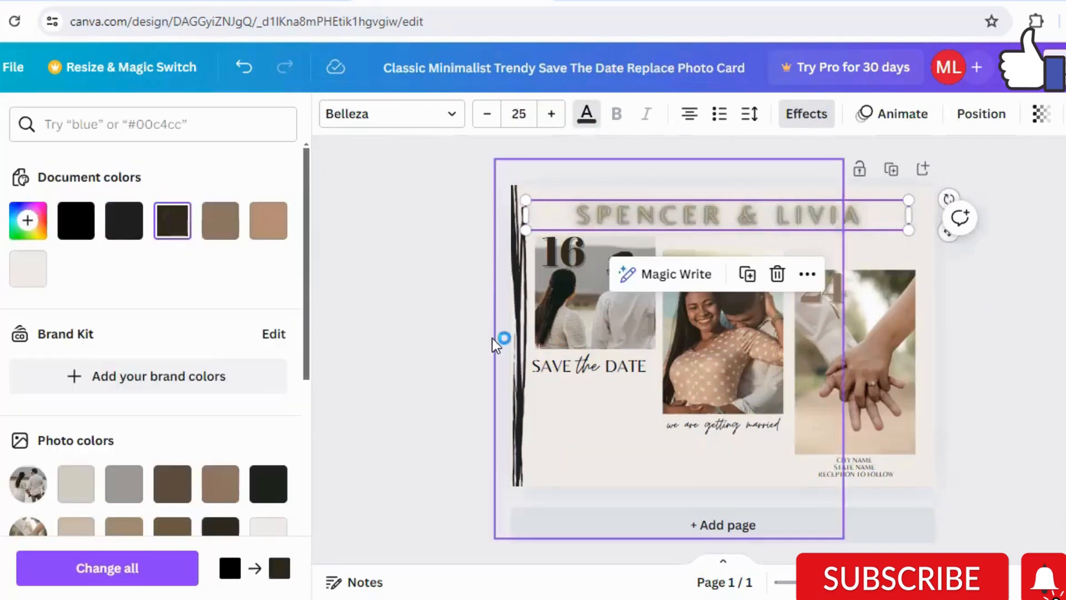
{"action": "left_click", "coordinate": [519, 349]}
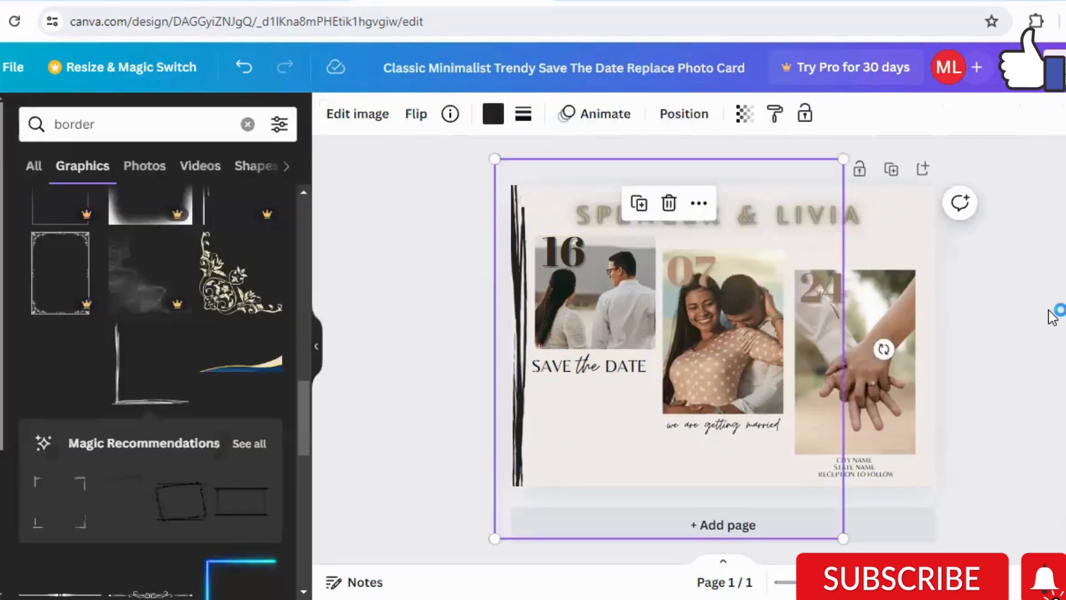
{"action": "left_click", "coordinate": [1051, 315]}
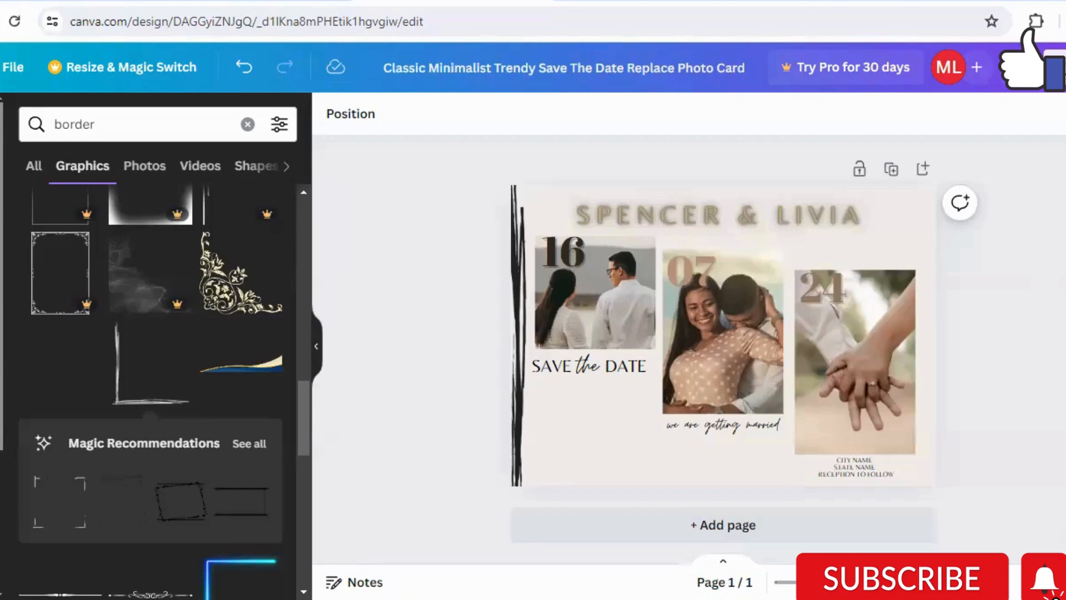
Create a public template link for the card design and copy it
{"action": "left_click", "coordinate": [1062, 68]}
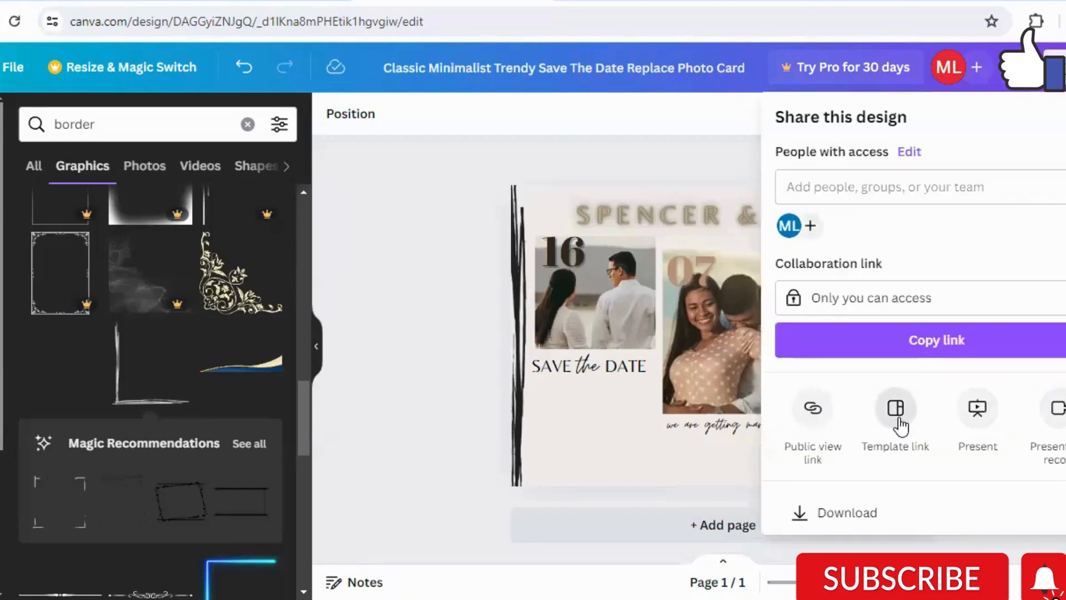
{"action": "left_click", "coordinate": [899, 418]}
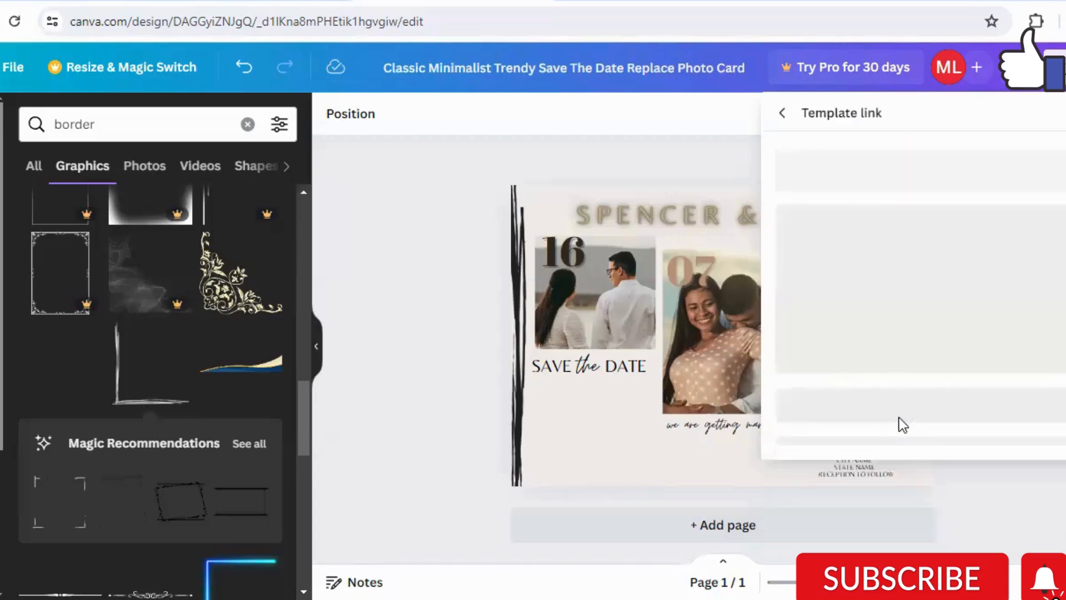
{"action": "left_click", "coordinate": [957, 478]}
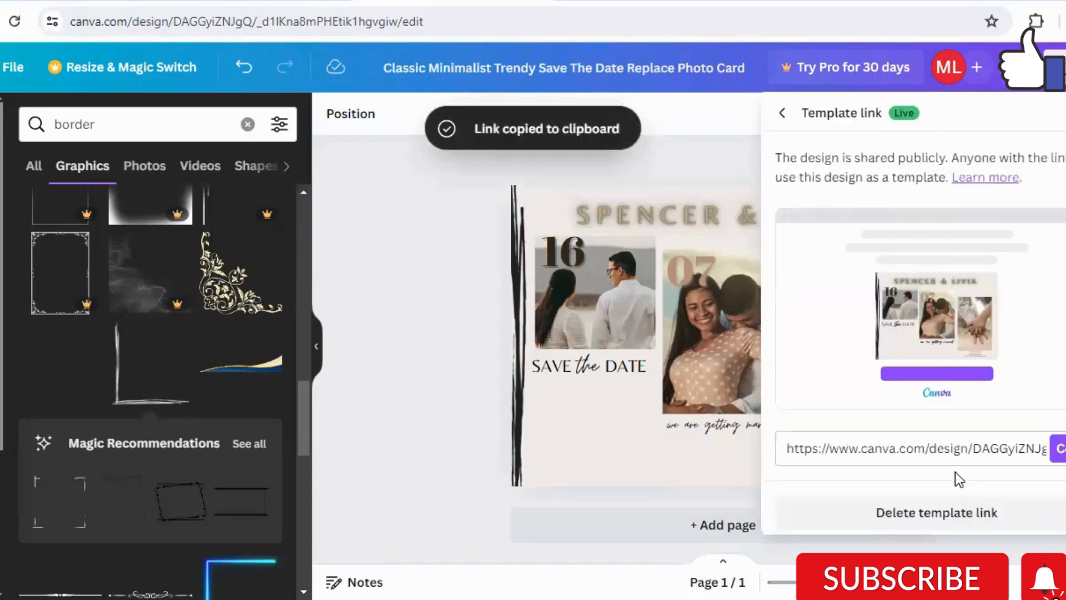
{"action": "left_click", "coordinate": [1055, 460]}
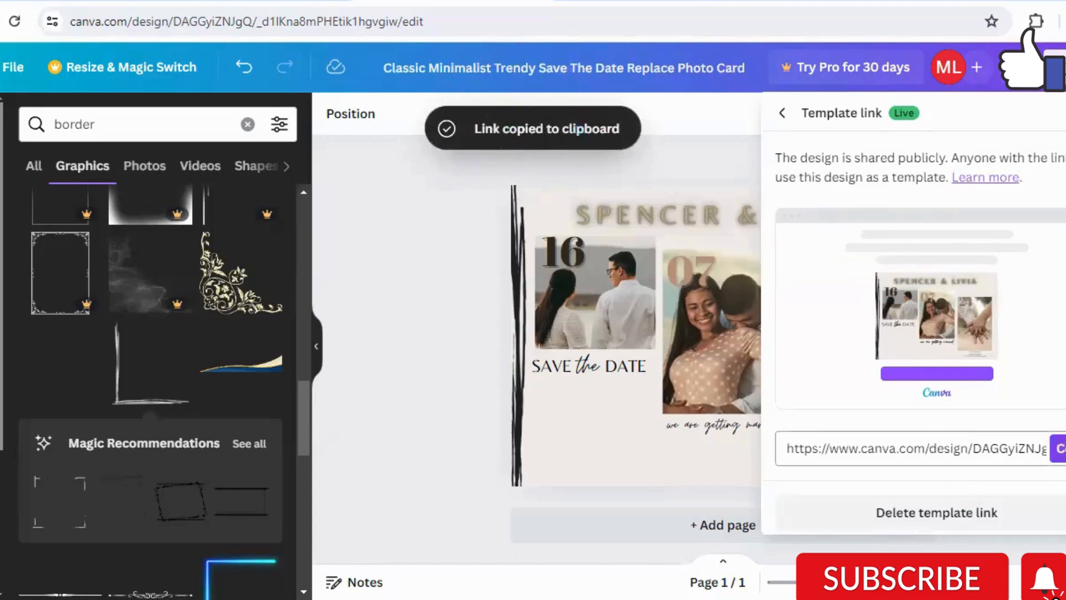
{"action": "left_click", "coordinate": [1060, 451]}
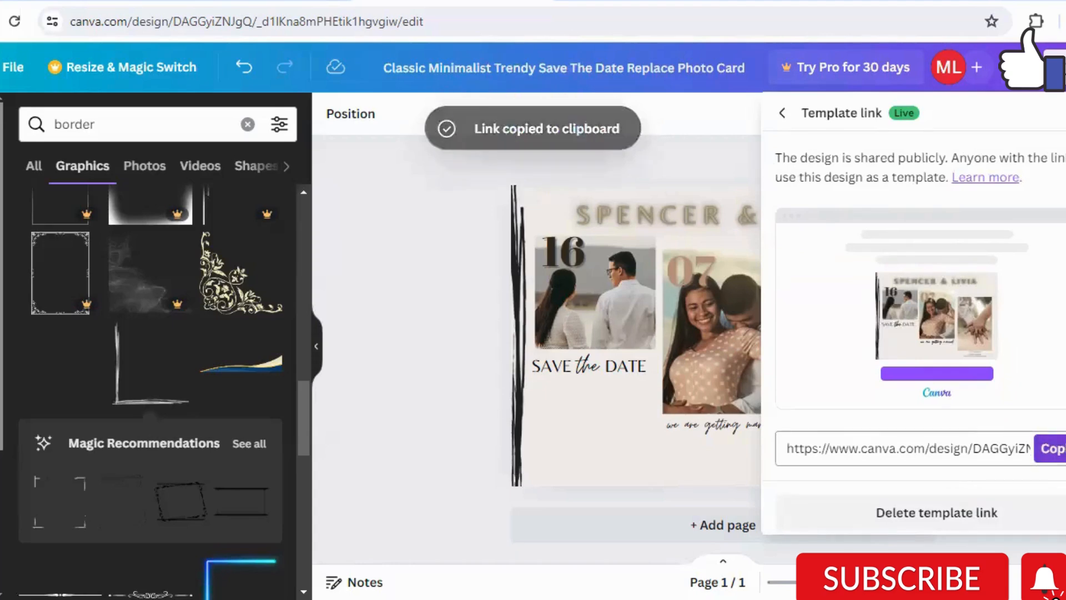
{"action": "left_click", "coordinate": [469, 241]}
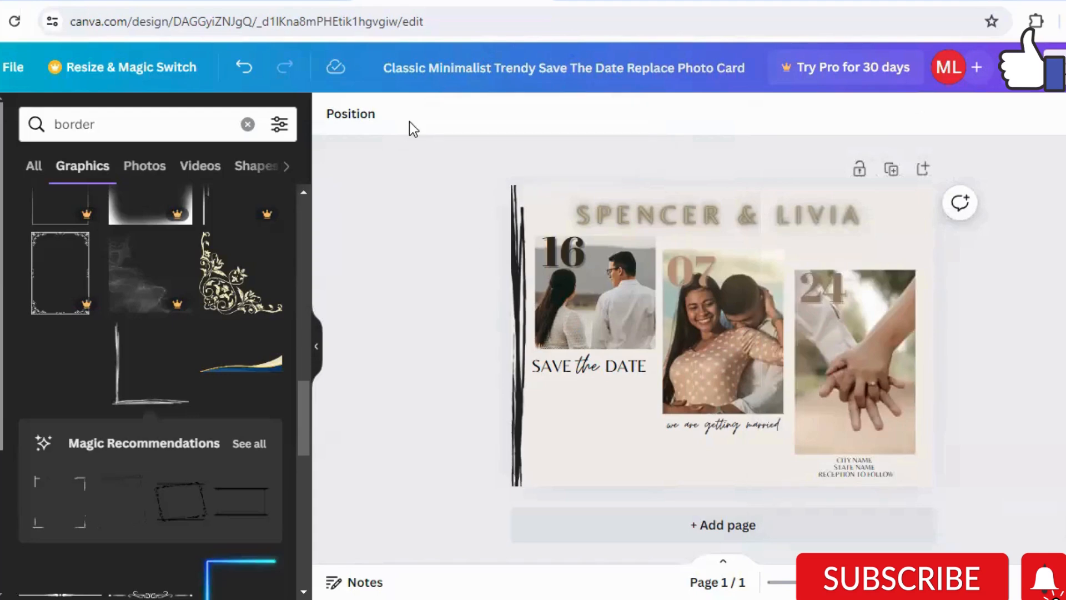
Search the Canva home page for "flyer" templates and open Beige Modern Elegant Wedding (Flyer) for customizing
{"action": "left_click", "coordinate": [65, 1]}
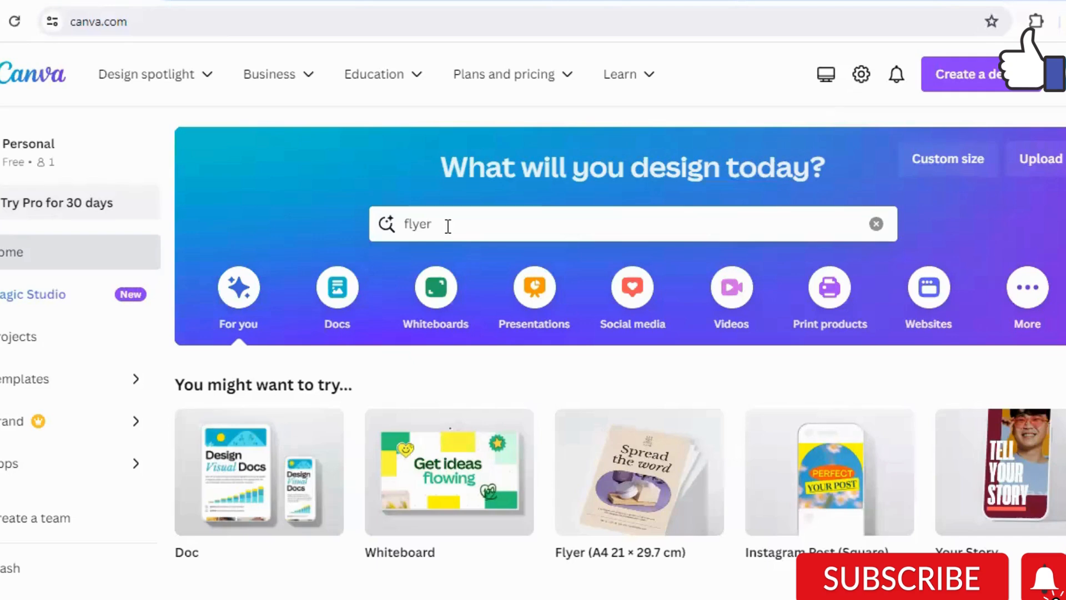
{"action": "key", "text": "Return"}
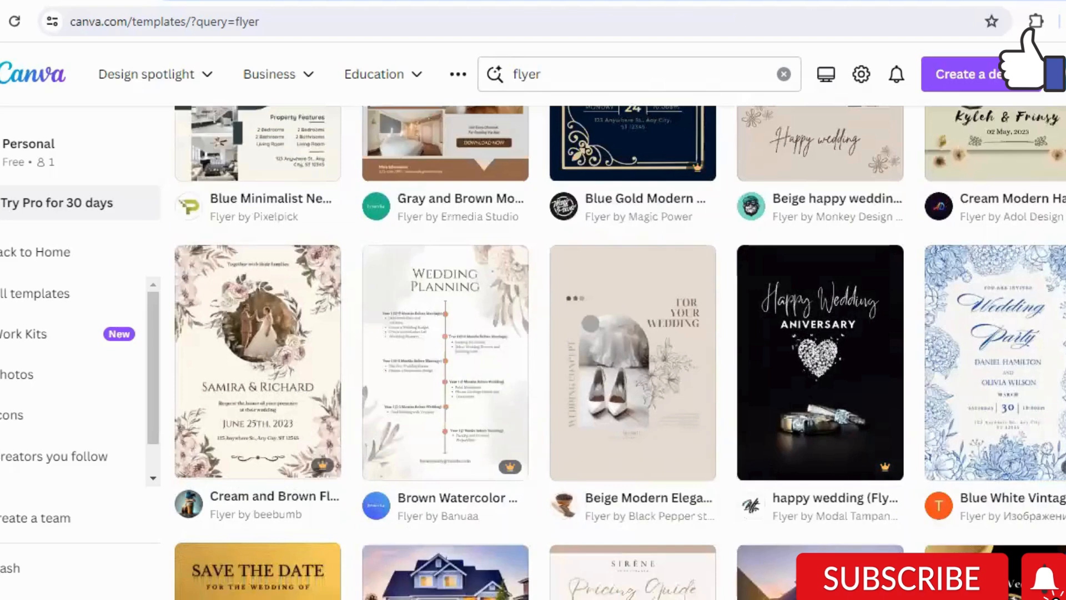
{"action": "left_click", "coordinate": [655, 416]}
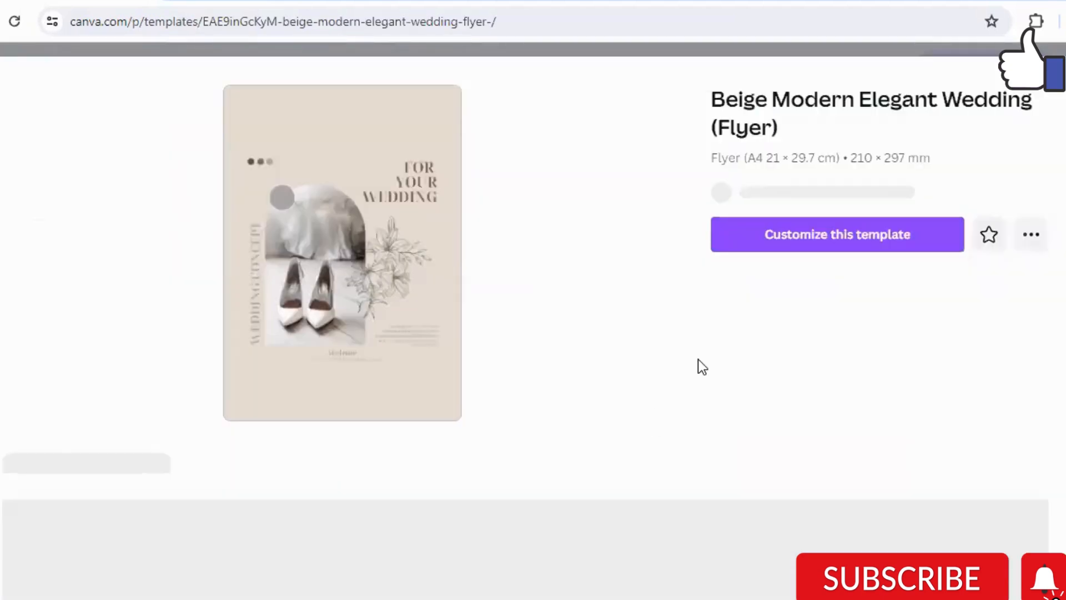
{"action": "left_click", "coordinate": [864, 261]}
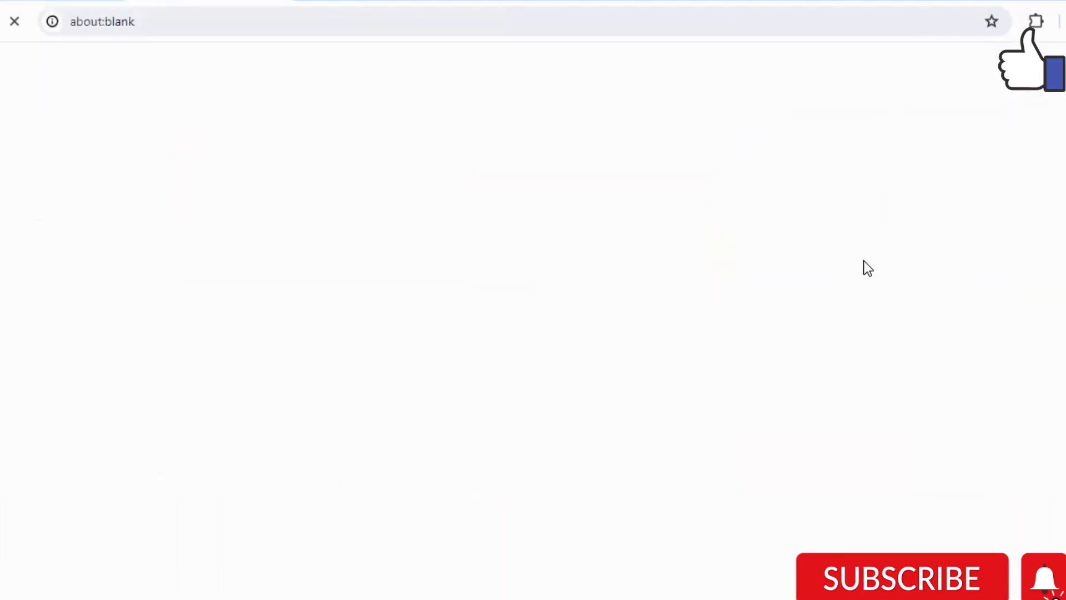
Replace the flyer's headline with "SAVE THE DATE" on three lines, place it near the upper right corner, and enlarge it
{"action": "left_click", "coordinate": [794, 281]}
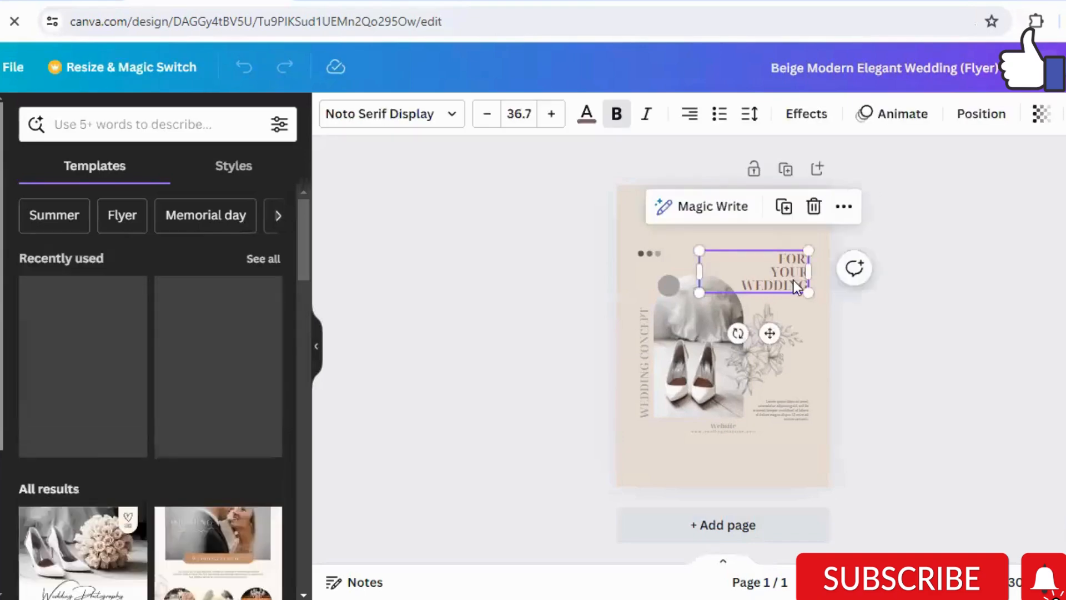
{"action": "double_click", "coordinate": [754, 276]}
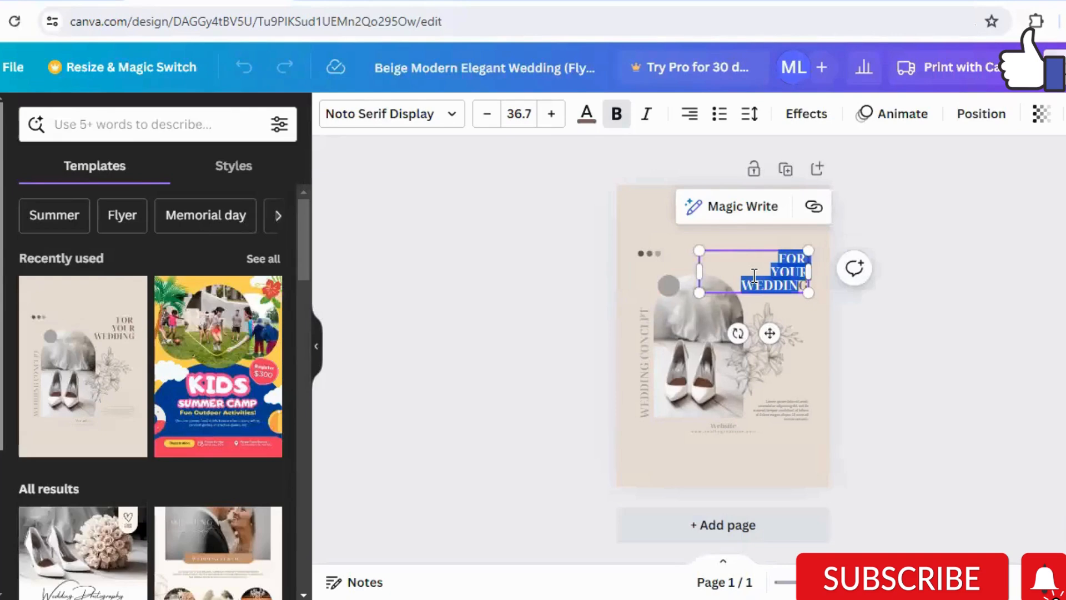
{"action": "type", "text": "SAVE"}
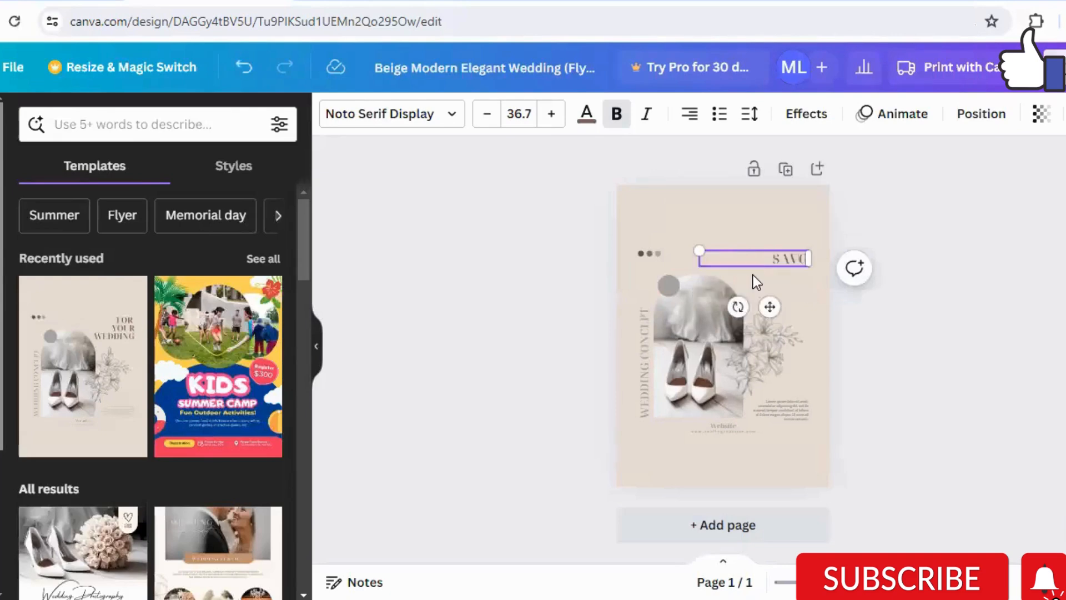
{"action": "type", "text": " THE DATE"}
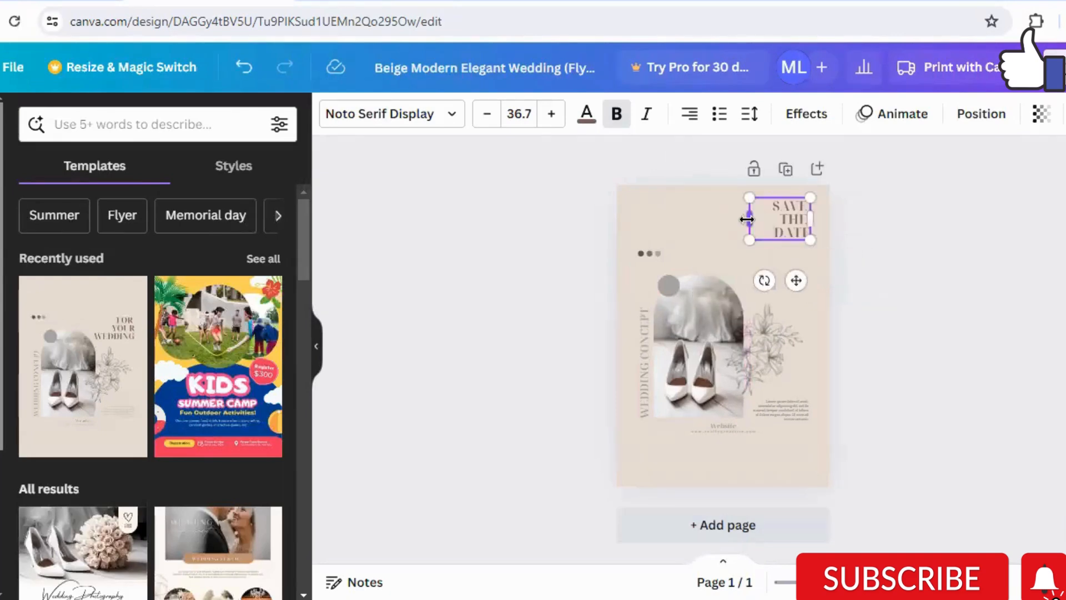
{"action": "left_click", "coordinate": [552, 114]}
{"action": "left_click", "coordinate": [552, 114]}
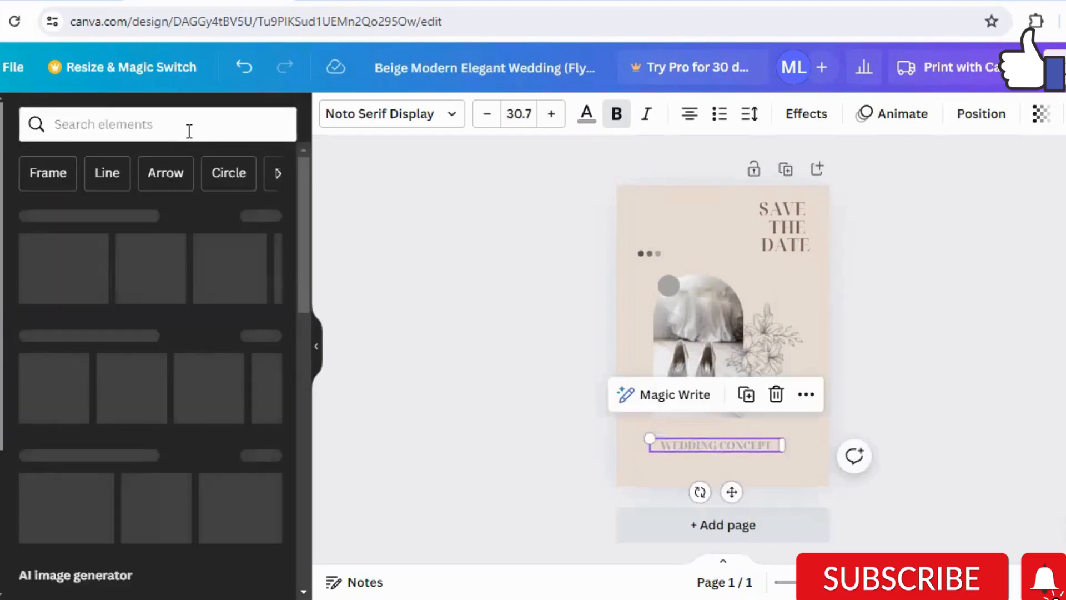
Search the elements for "BUTTON" and add the free light grey rounded button graphic to the flyer
{"action": "left_click", "coordinate": [148, 113]}
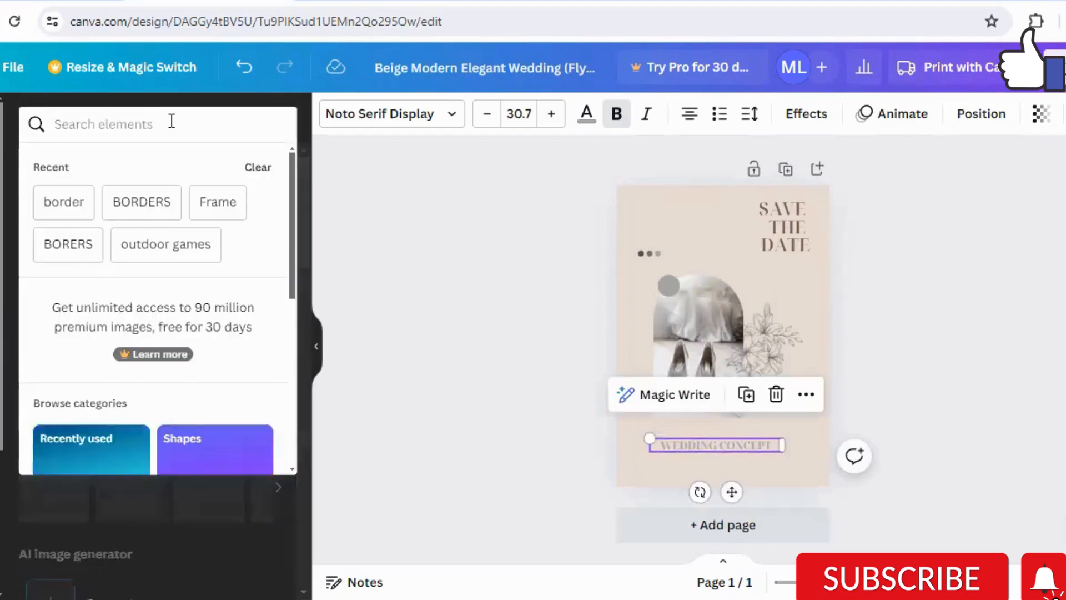
{"action": "type", "text": "BUTTON"}
{"action": "key", "text": "Return"}
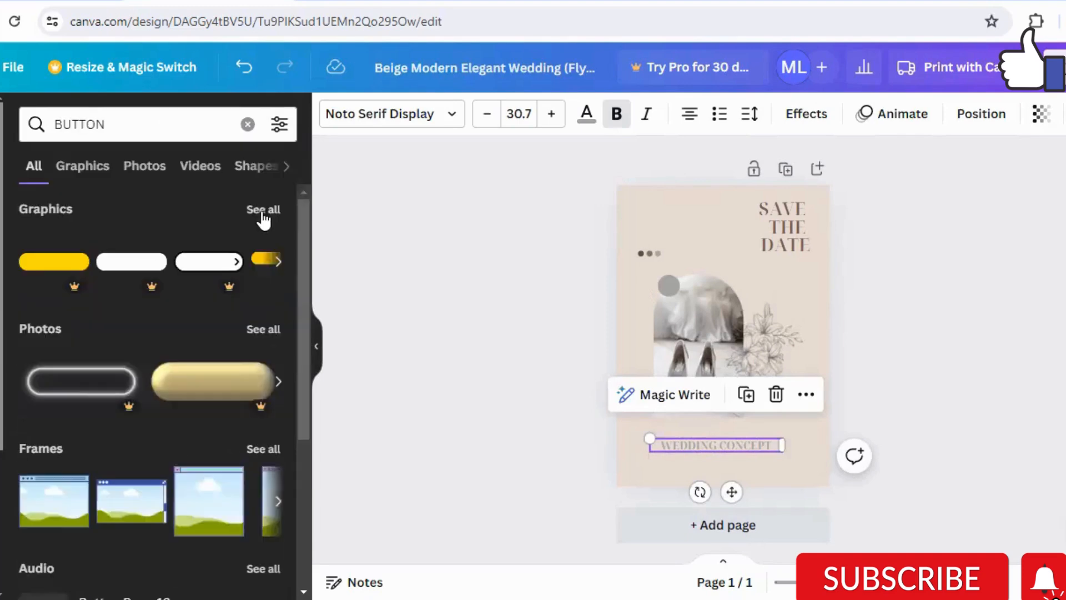
{"action": "left_click", "coordinate": [263, 210]}
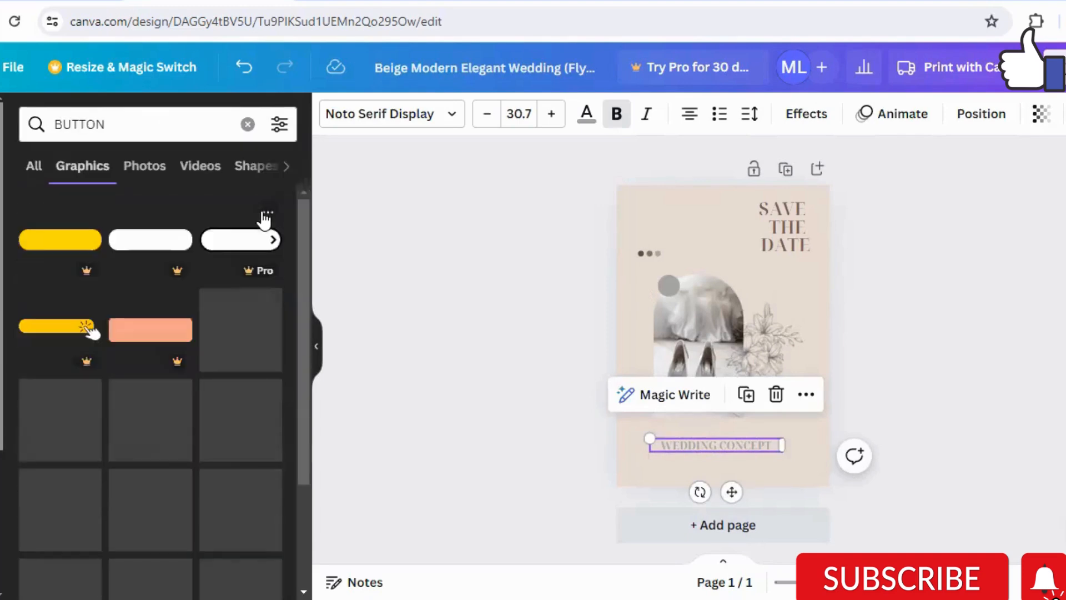
{"action": "left_click", "coordinate": [242, 255]}
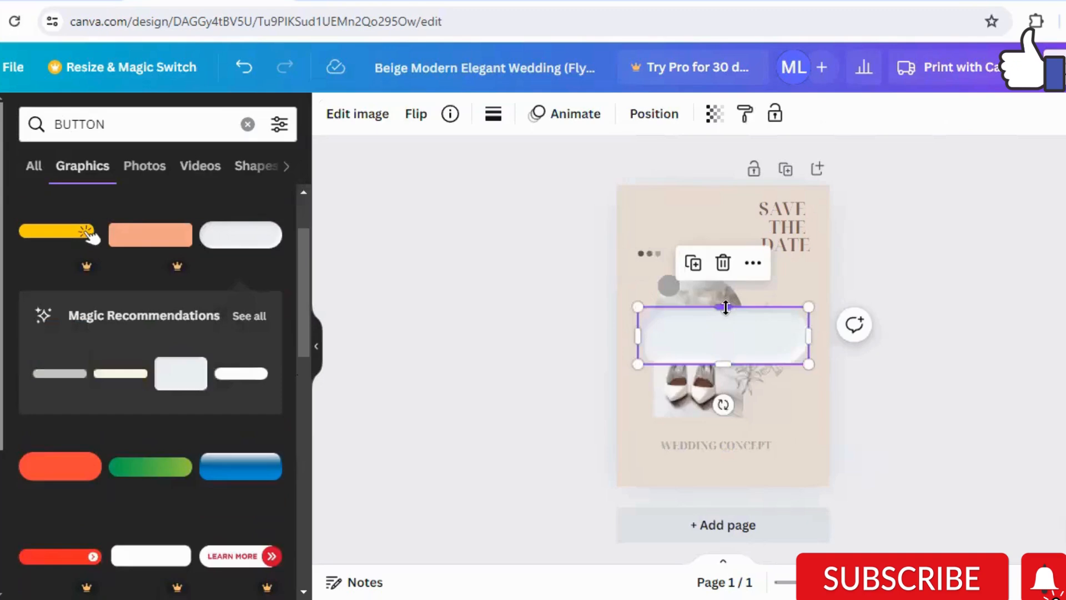
Reduce the button graphic's height to a slim bar and move it onto the WEDDING CONCEPT text near the flyer's lower edge
{"action": "mouse_move", "coordinate": [730, 309]}
{"action": "left_mouse_down"}
{"action": "mouse_move", "coordinate": [726, 333]}
{"action": "mouse_move", "coordinate": [726, 316]}
{"action": "left_mouse_up"}
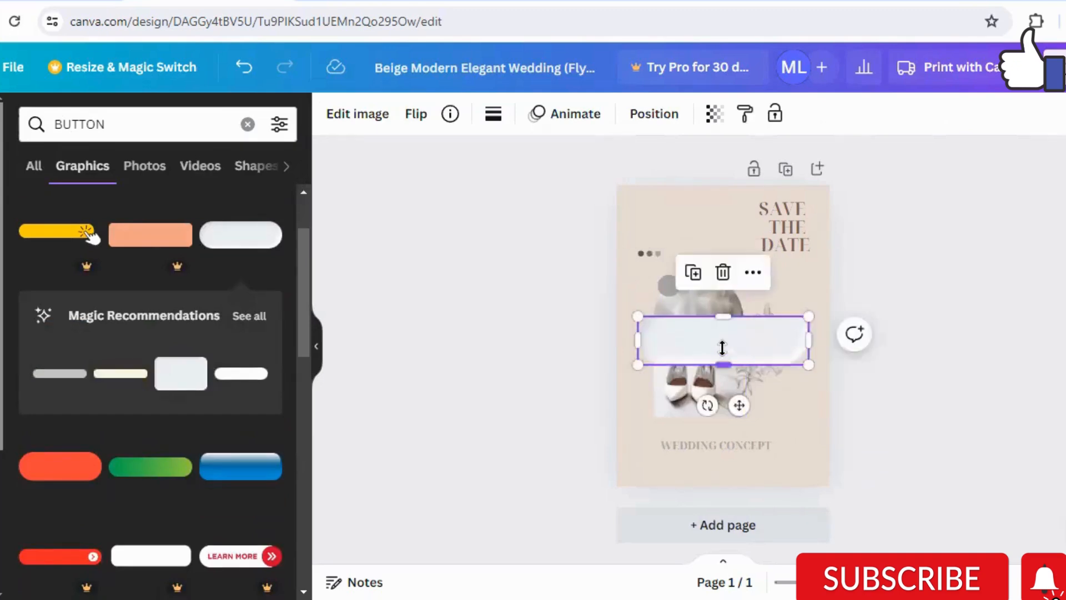
{"action": "left_click_drag", "start_coordinate": [723, 364], "coordinate": [722, 350]}
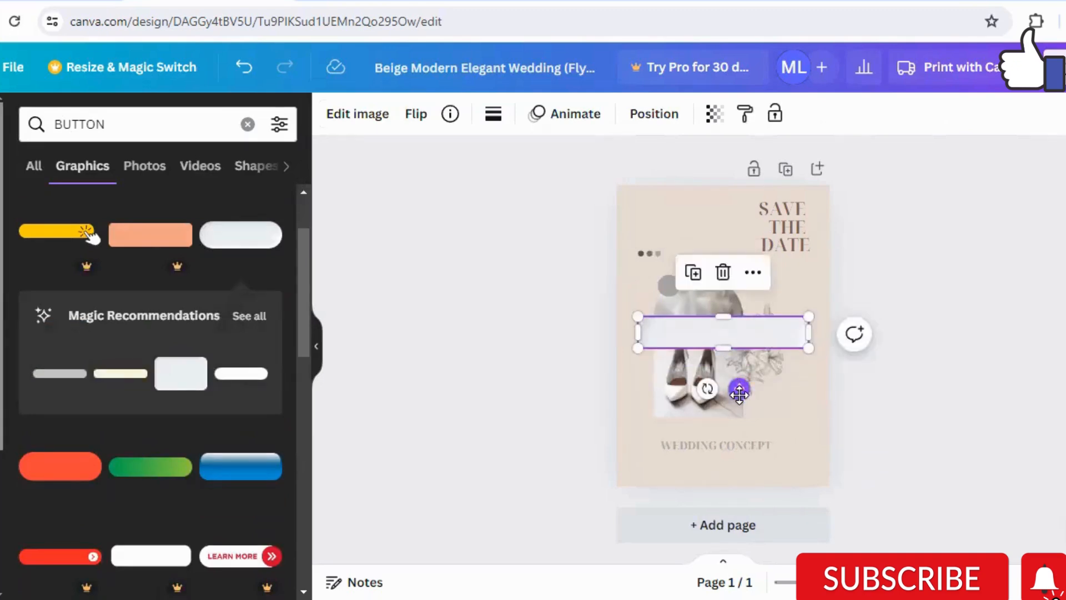
{"action": "left_click_drag", "start_coordinate": [739, 390], "coordinate": [739, 502]}
Replace the WEDDING CONCEPT text on the button with "EDIT SAVE THE DATE"
{"action": "double_click", "coordinate": [772, 448]}
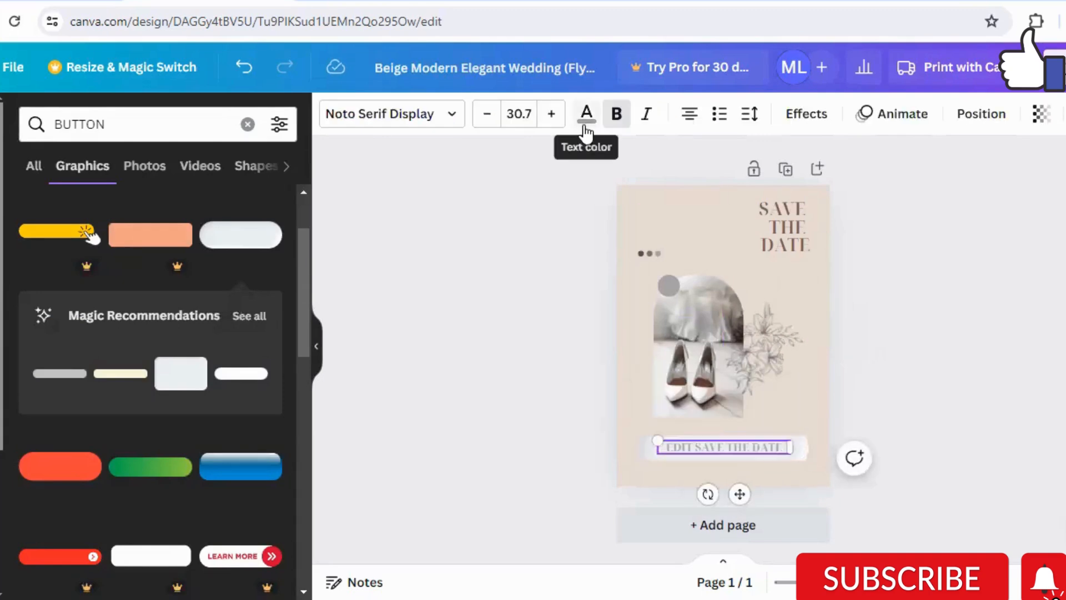
Recolour the EDIT SAVE THE DATE text with the brown document colour and set its font size to 31.7
{"action": "left_click", "coordinate": [587, 127]}
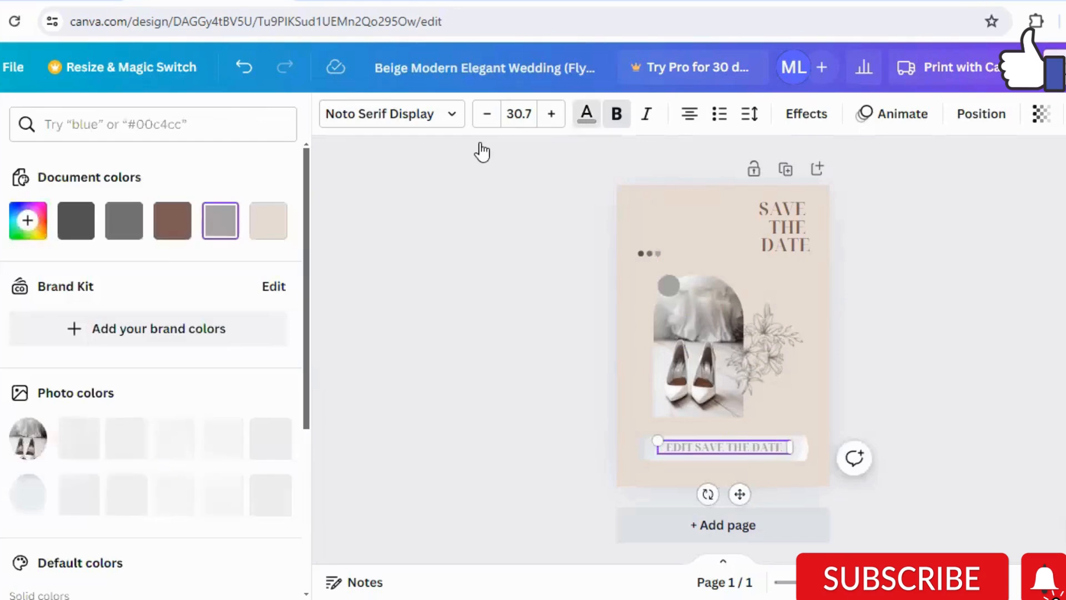
{"action": "left_click", "coordinate": [177, 228]}
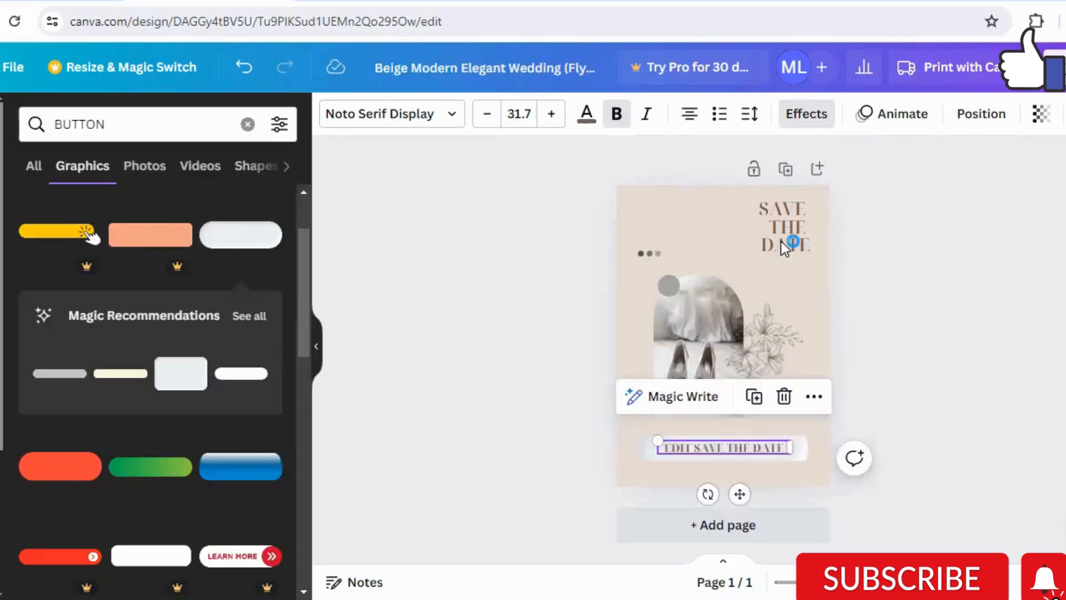
{"action": "left_click", "coordinate": [689, 204]}
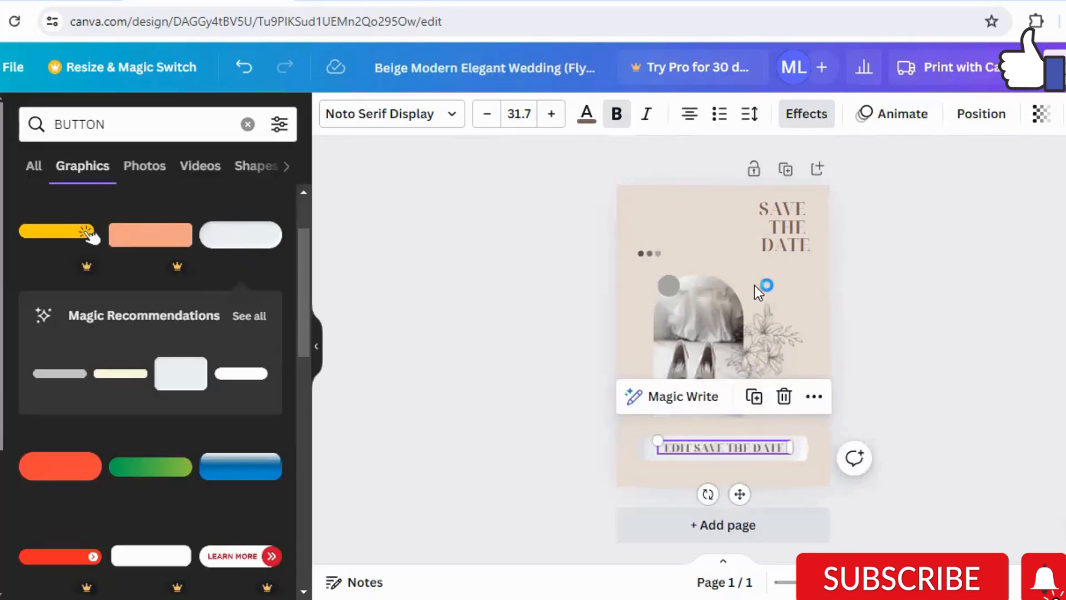
Shrink the arched shoe photo on the flyer, and move the flower drawing up against its side and reduce it
{"action": "left_click", "coordinate": [687, 309]}
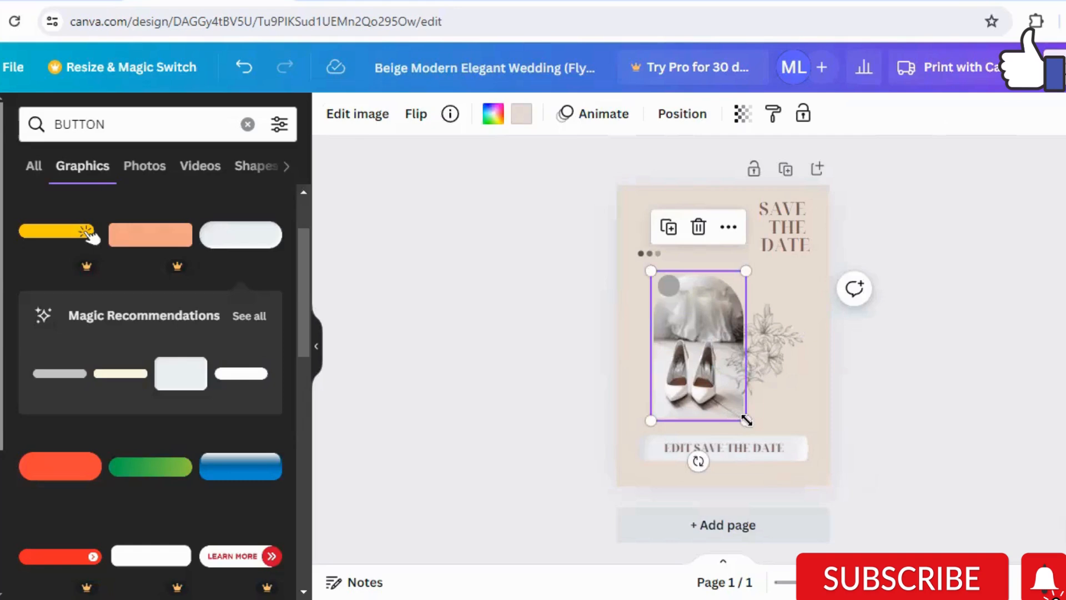
{"action": "left_click_drag", "start_coordinate": [746, 421], "coordinate": [727, 392]}
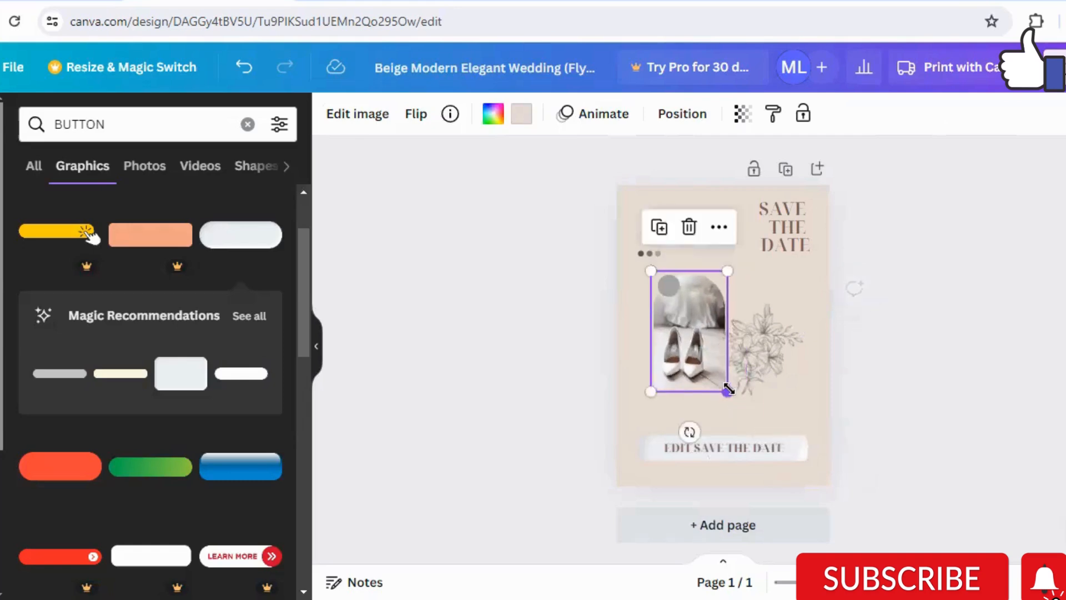
{"action": "left_click_drag", "start_coordinate": [776, 365], "coordinate": [759, 328]}
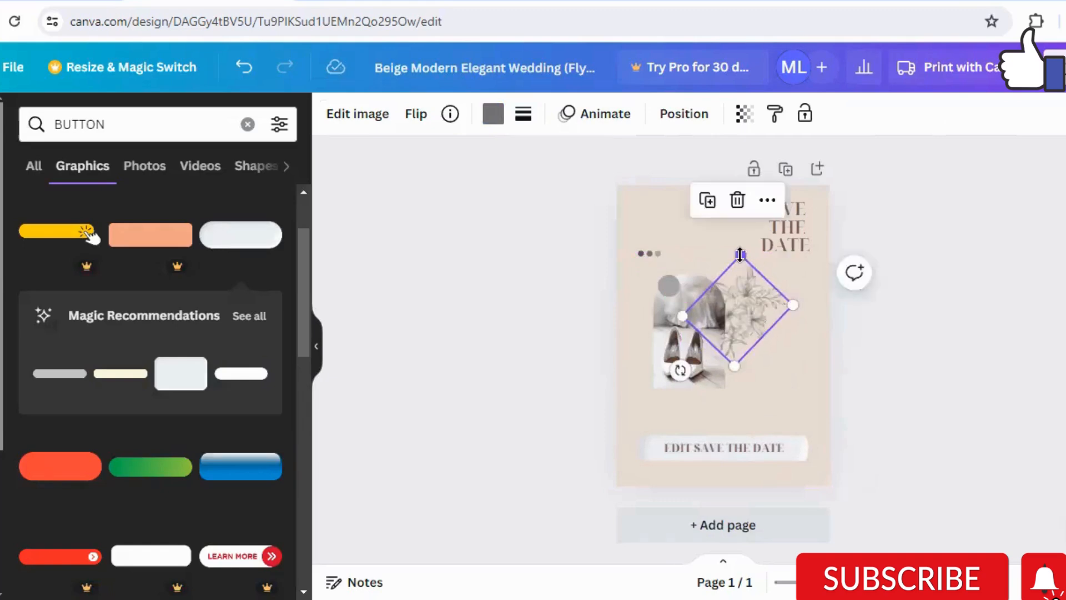
{"action": "left_click_drag", "start_coordinate": [740, 255], "coordinate": [735, 272]}
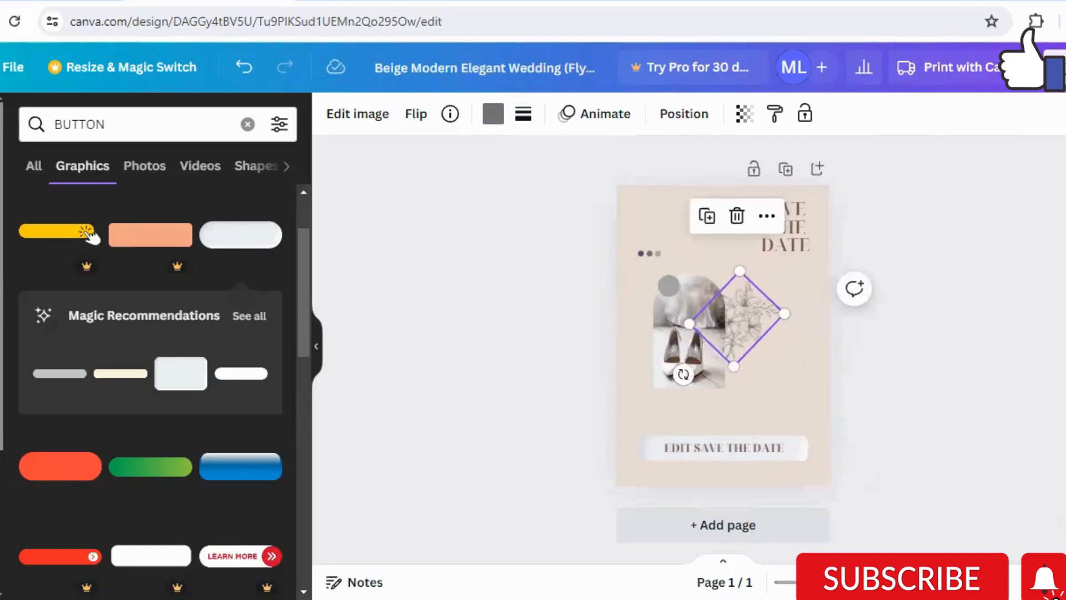
Add a heading to the flyer reading "Thank you for purchasing our save the date digital card"
{"action": "left_click", "coordinate": [1, 251]}
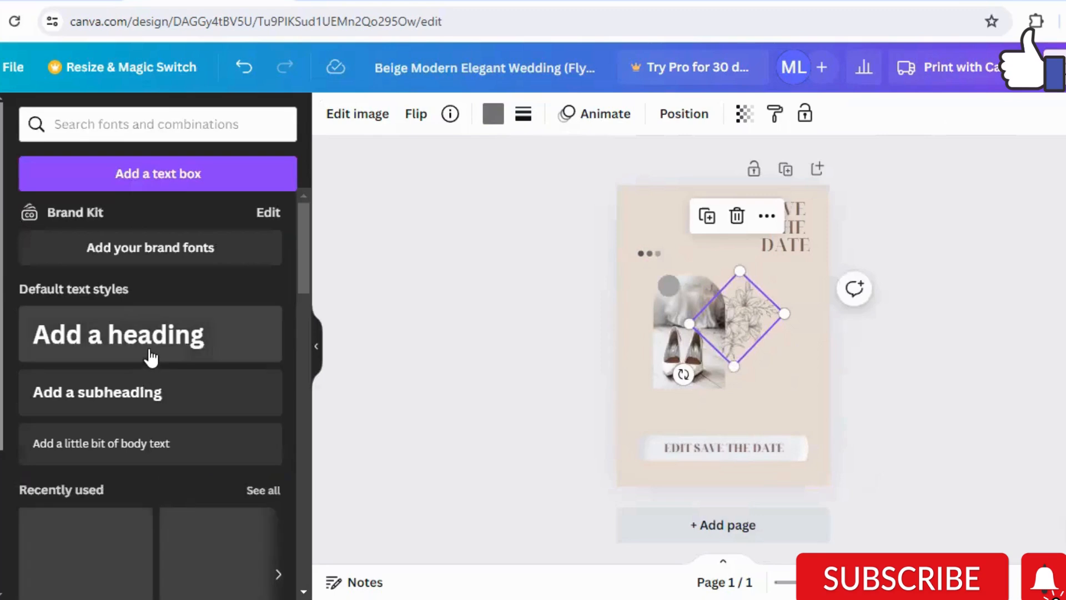
{"action": "left_click", "coordinate": [151, 356]}
{"action": "type", "text": "Thank yo"}
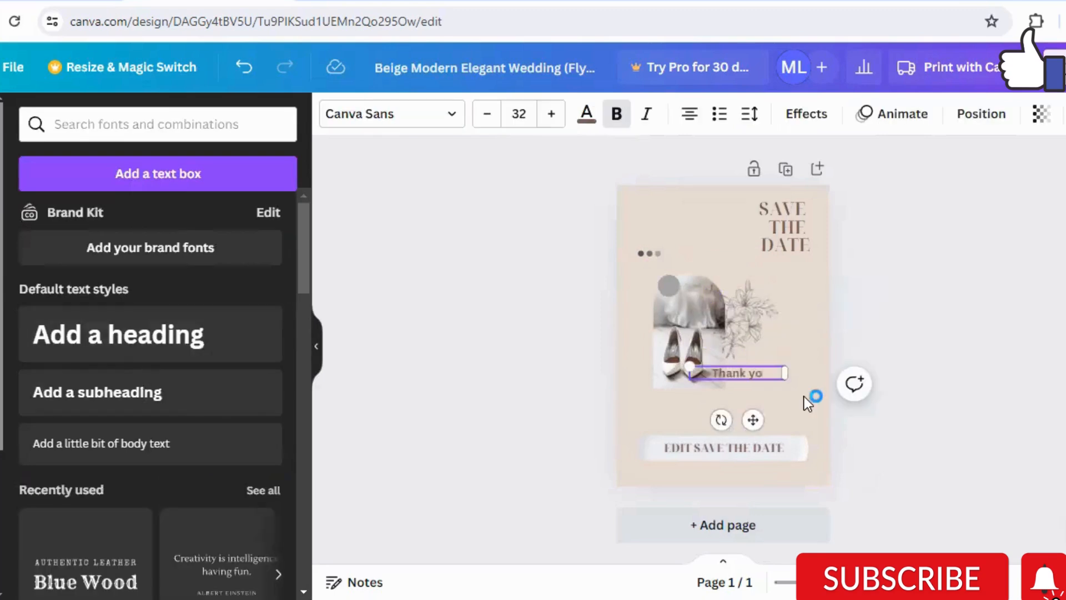
{"action": "type", "text": "u for pu"}
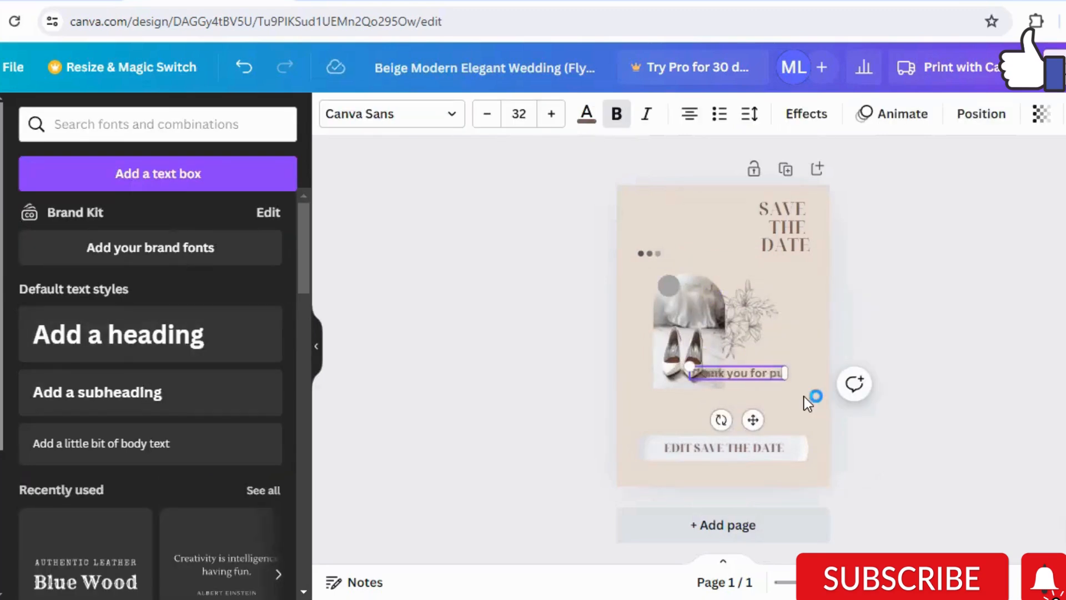
{"action": "type", "text": "rchasing our save the date card"}
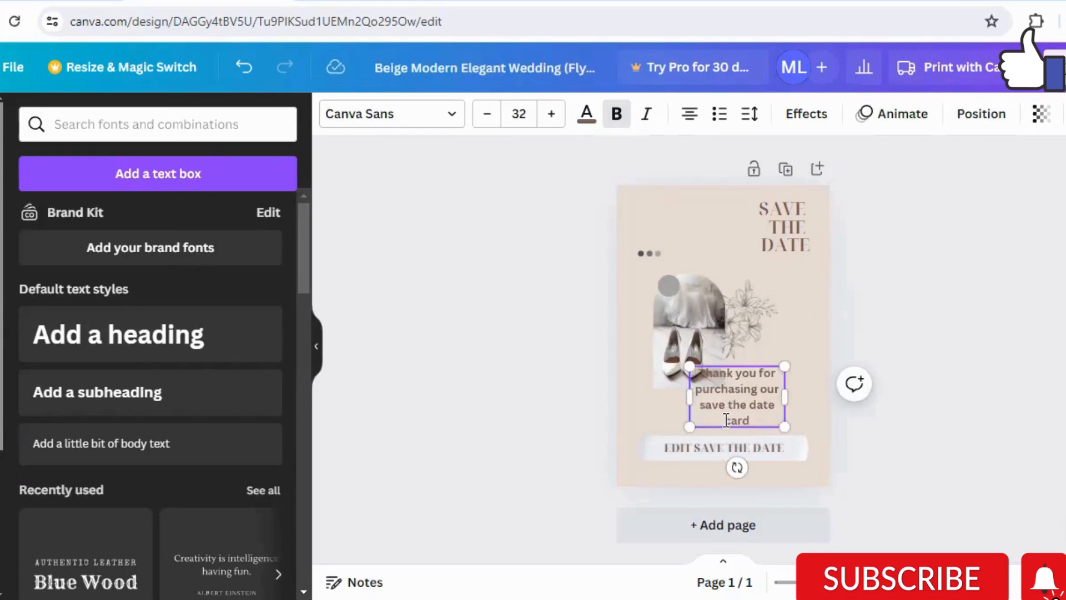
{"action": "left_click", "coordinate": [727, 420]}
{"action": "type", "text": "digital"}
Widen the thank-you text box to nearly the flyer's full width and place it between the photo and the button
{"action": "left_click_drag", "start_coordinate": [685, 394], "coordinate": [632, 397]}
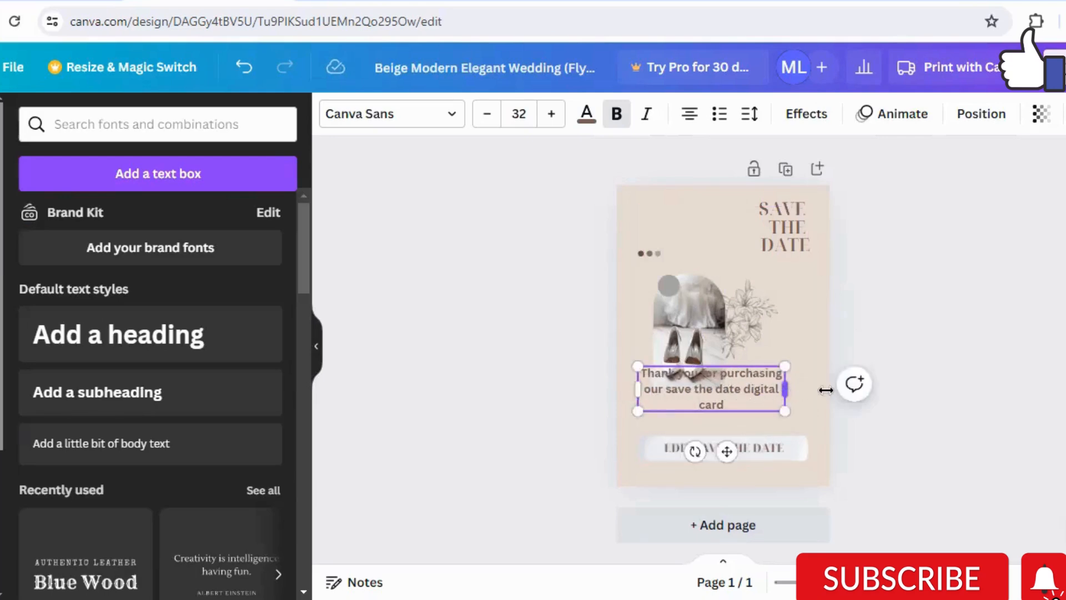
{"action": "left_click_drag", "start_coordinate": [826, 390], "coordinate": [831, 388]}
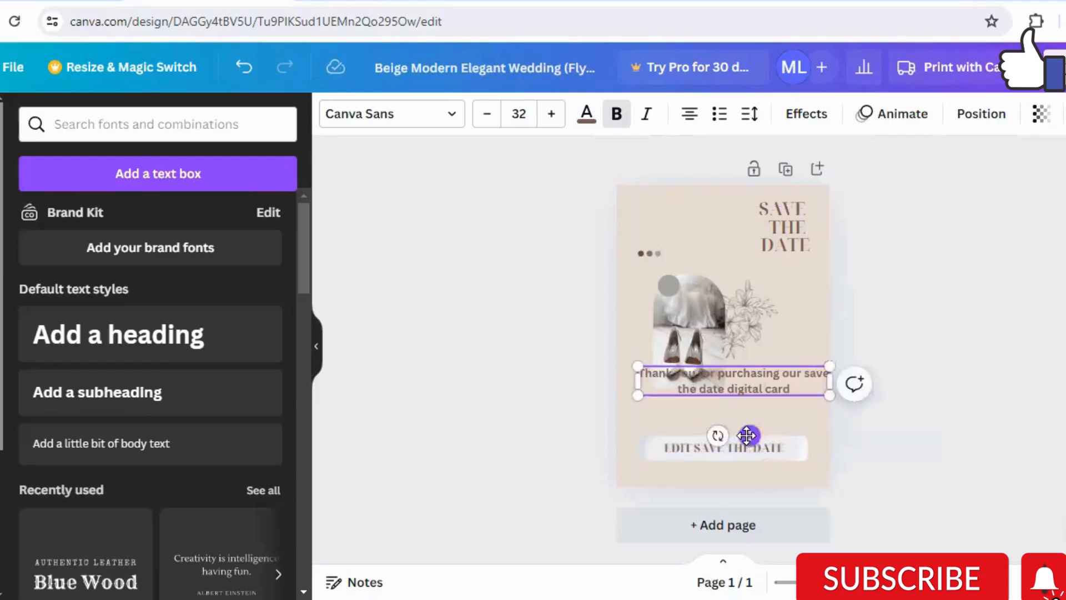
{"action": "left_click_drag", "start_coordinate": [748, 435], "coordinate": [737, 468]}
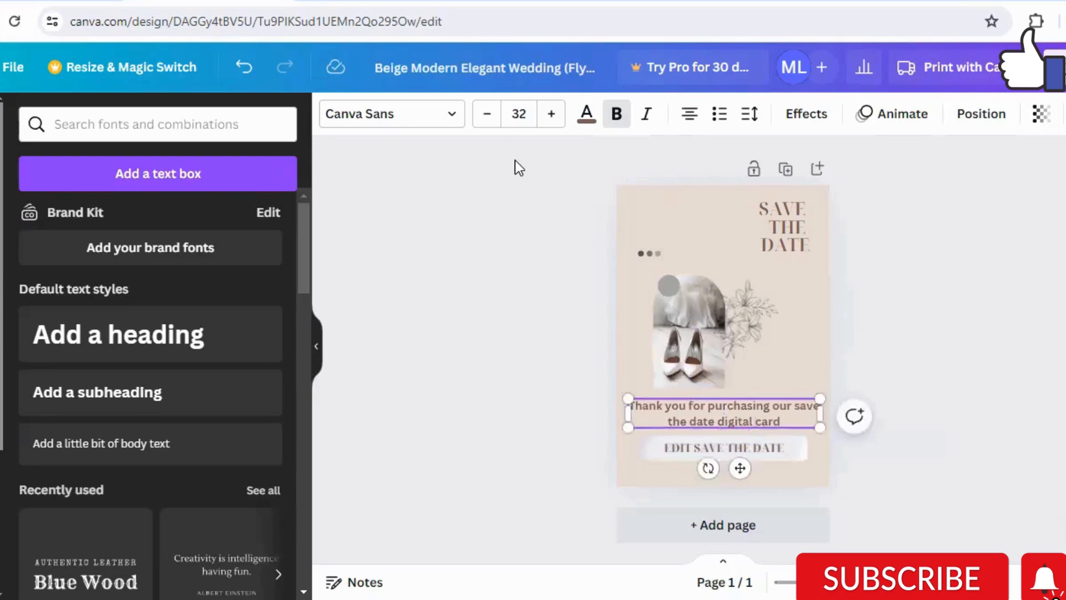
Reduce the thank-you text's font size to 19 so it fits on a single line
{"action": "left_click", "coordinate": [487, 116]}
{"action": "left_click", "coordinate": [487, 115]}
{"action": "left_click", "coordinate": [487, 115]}
{"action": "left_click", "coordinate": [487, 116]}
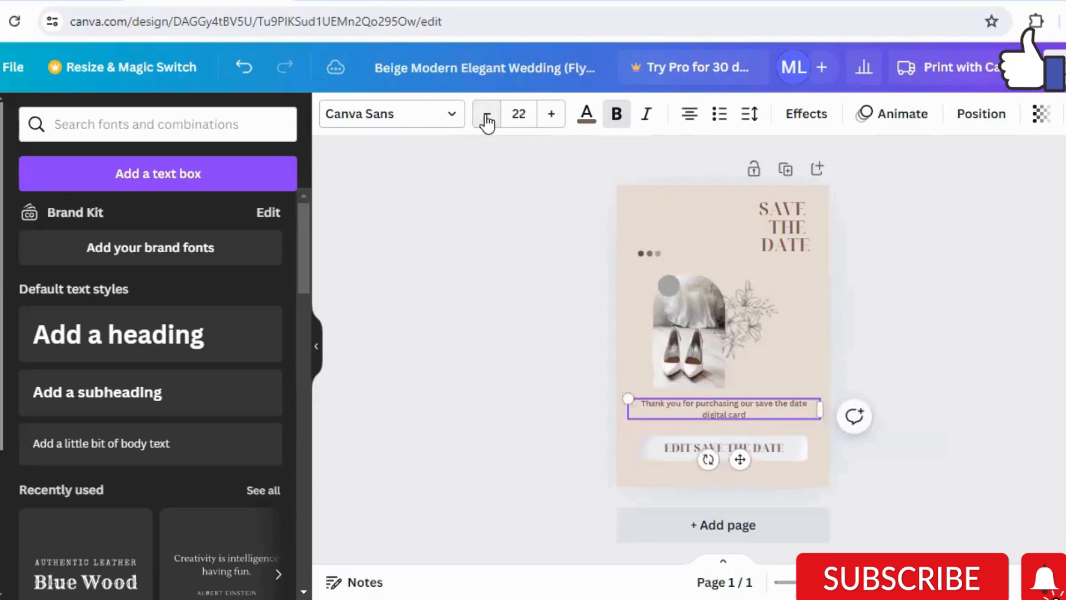
{"action": "left_click", "coordinate": [487, 116]}
{"action": "left_click", "coordinate": [487, 115]}
{"action": "left_click", "coordinate": [487, 116]}
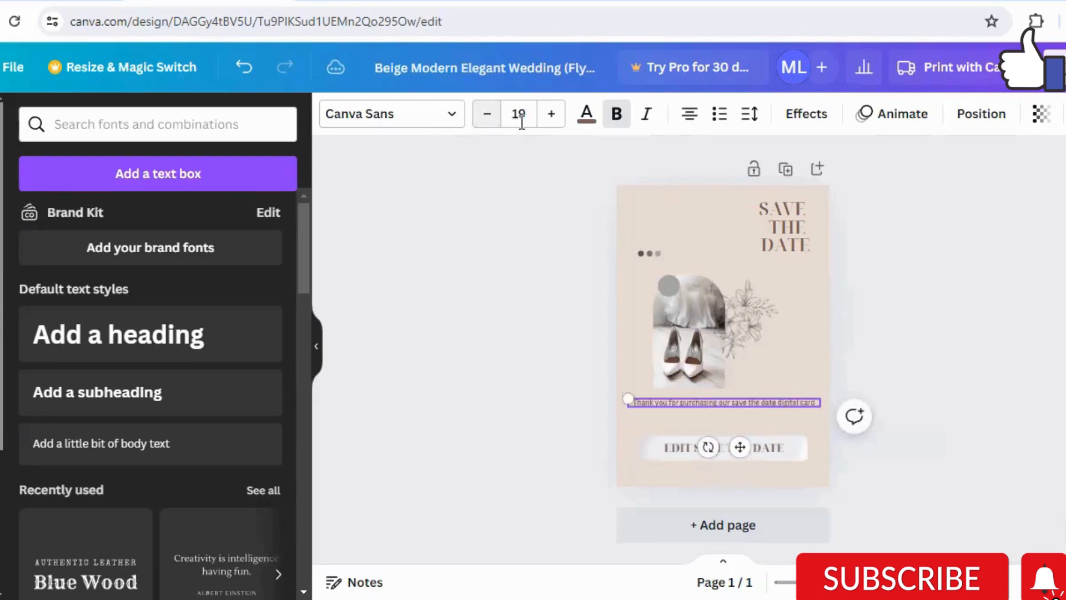
Change the thank-you text to Glacial Indifference at size 20 and shift it slightly down toward the button
{"action": "left_click", "coordinate": [456, 119]}
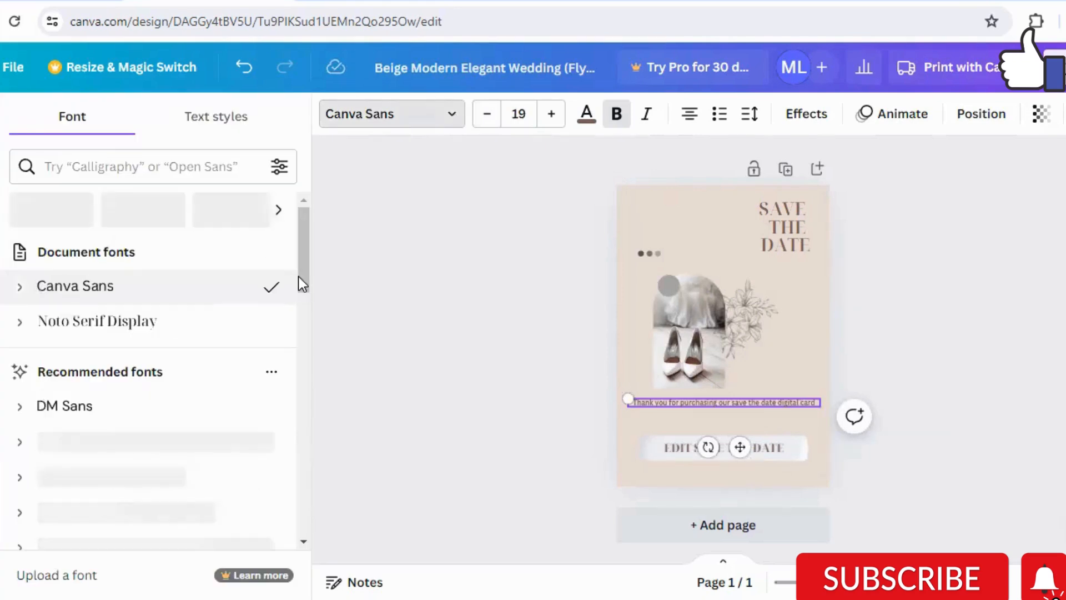
{"action": "left_click_drag", "start_coordinate": [304, 288], "coordinate": [305, 321]}
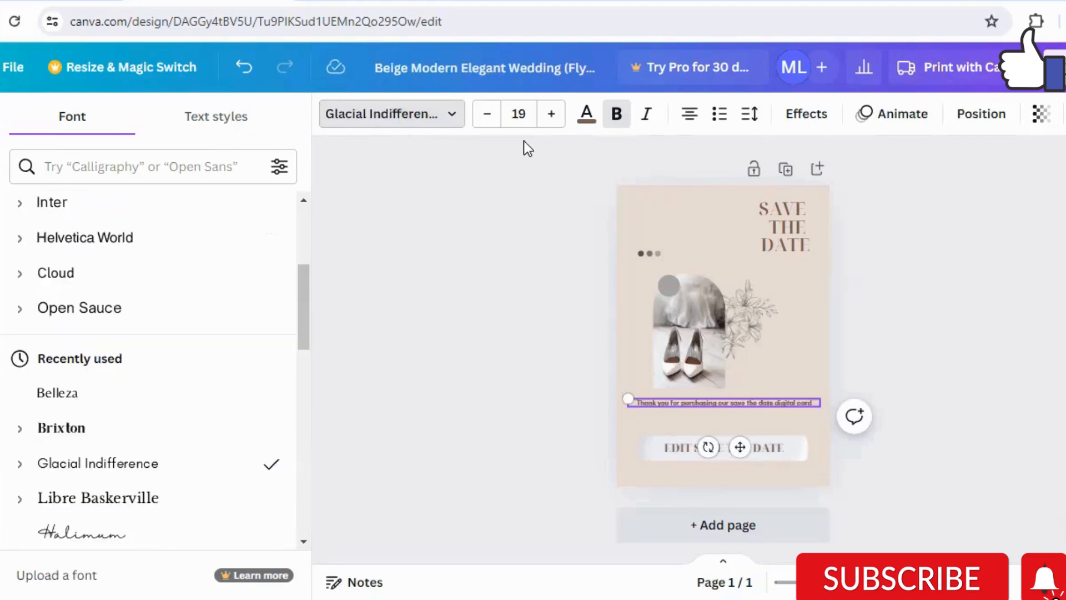
{"action": "left_click", "coordinate": [551, 117]}
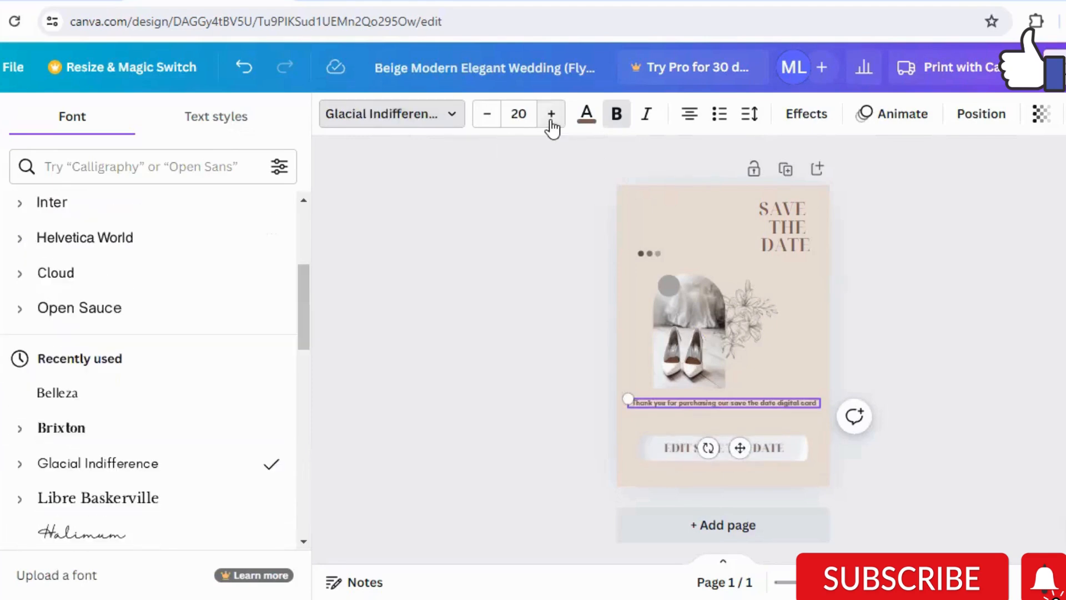
{"action": "left_click_drag", "start_coordinate": [740, 448], "coordinate": [740, 458]}
Underline the EDIT SAVE THE DATE text on the button and deselect it
{"action": "double_click", "coordinate": [740, 453]}
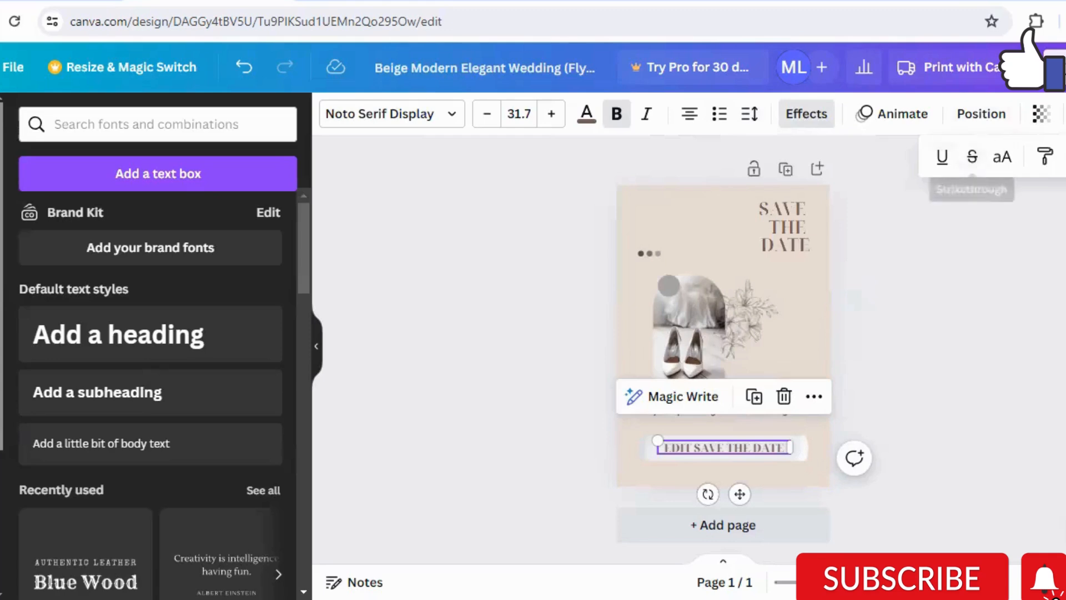
{"action": "left_click", "coordinate": [942, 161]}
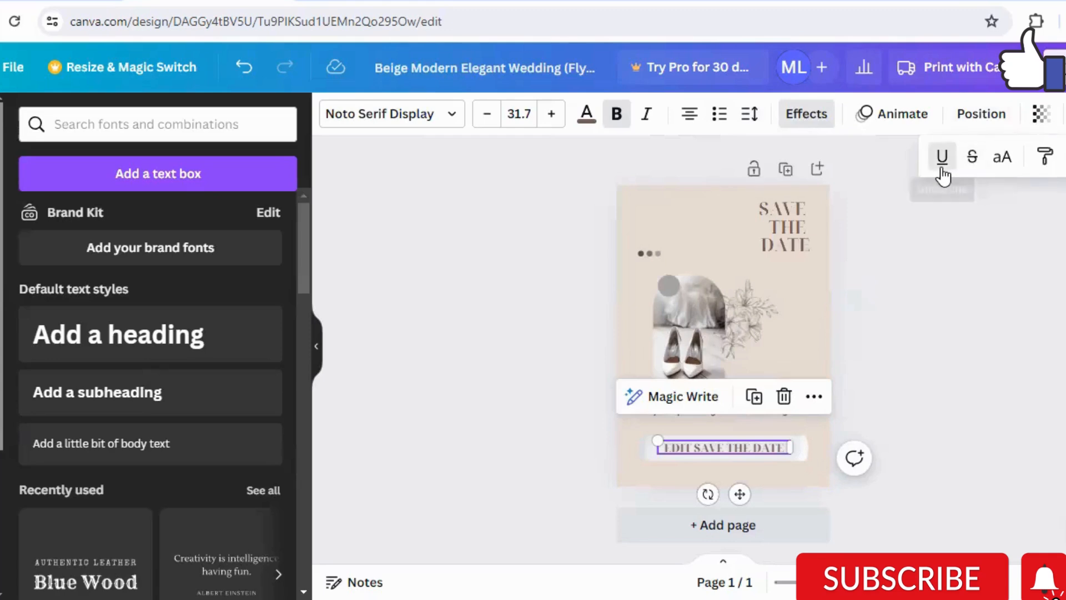
{"action": "left_click", "coordinate": [807, 315]}
{"action": "left_click", "coordinate": [784, 492]}
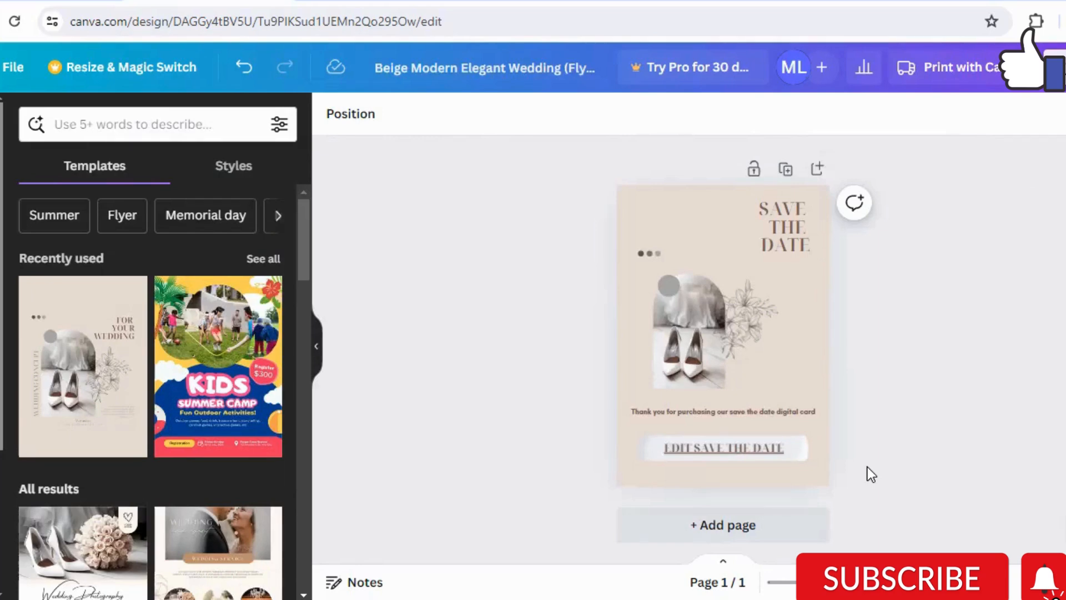
Link the button graphic behind EDIT SAVE THE DATE to the copied Canva template URL of the save-the-date card
{"action": "right_click", "coordinate": [801, 455]}
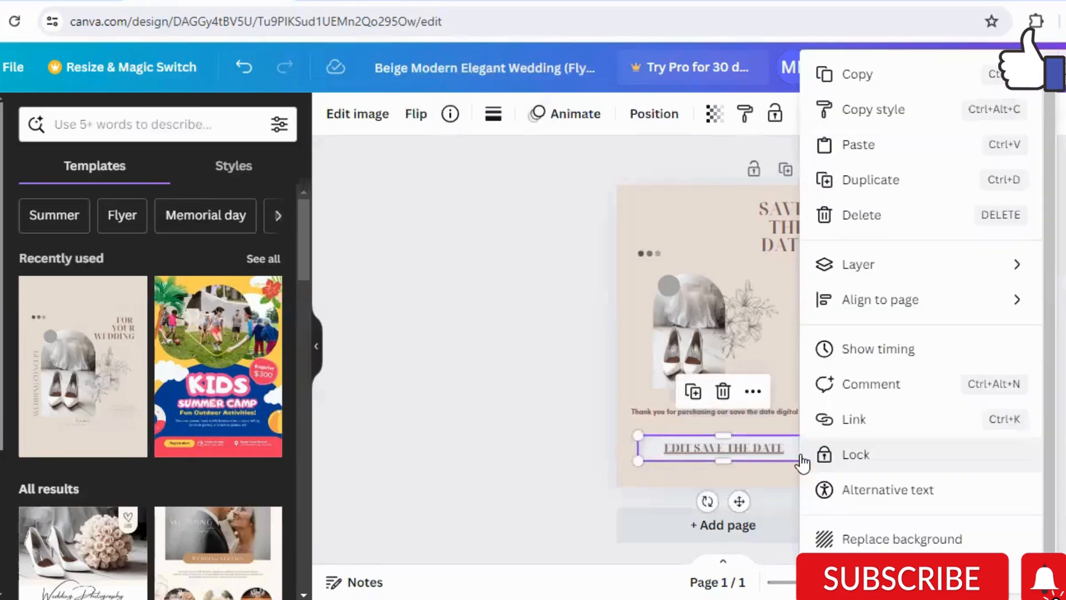
{"action": "left_click", "coordinate": [869, 427]}
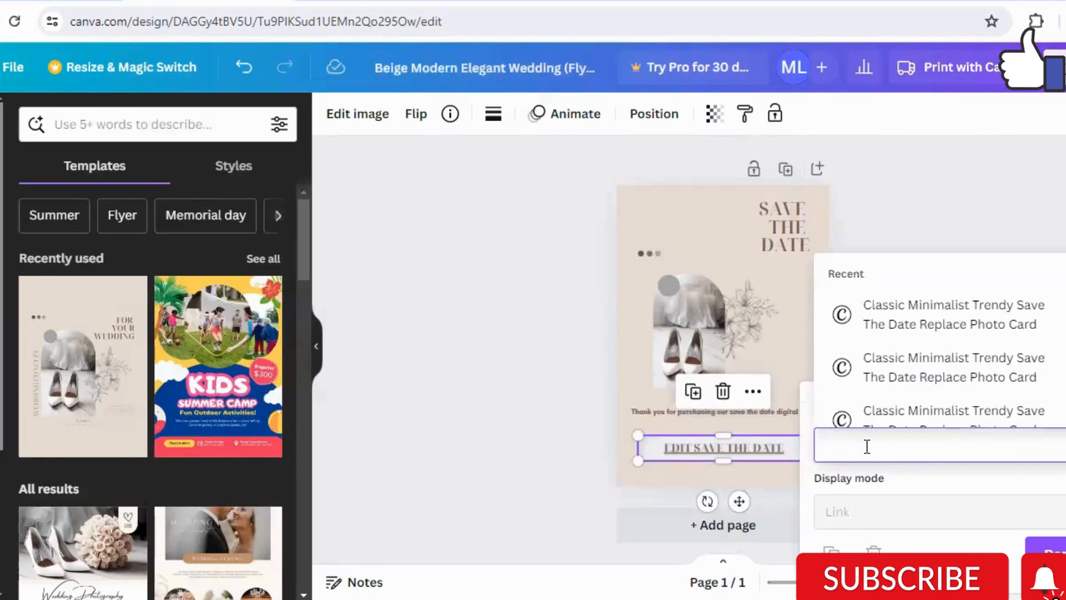
{"action": "key", "text": "ctrl+v"}
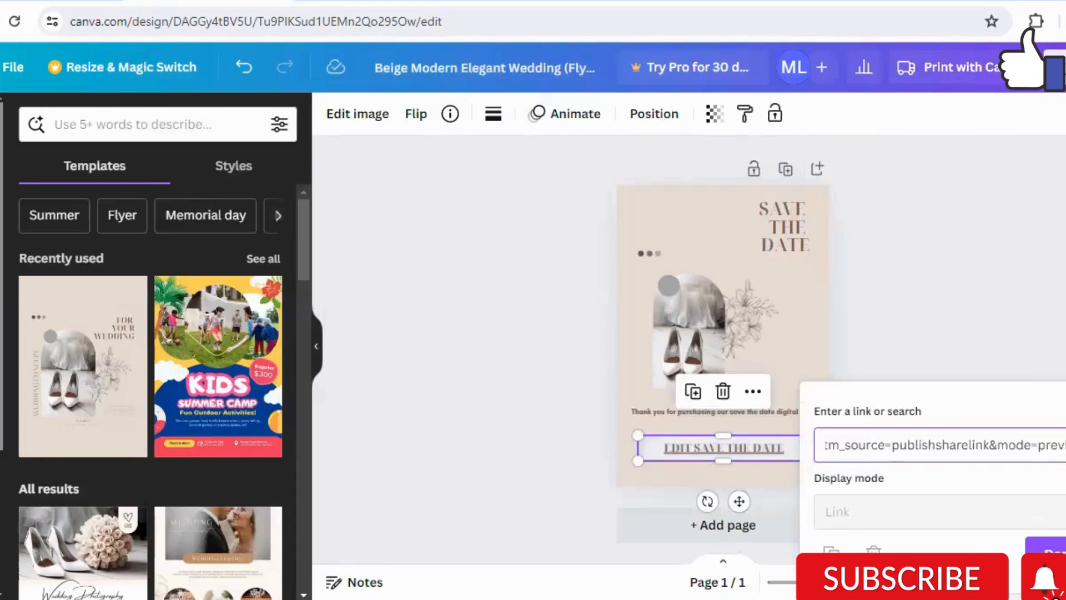
{"action": "key", "text": "Return"}
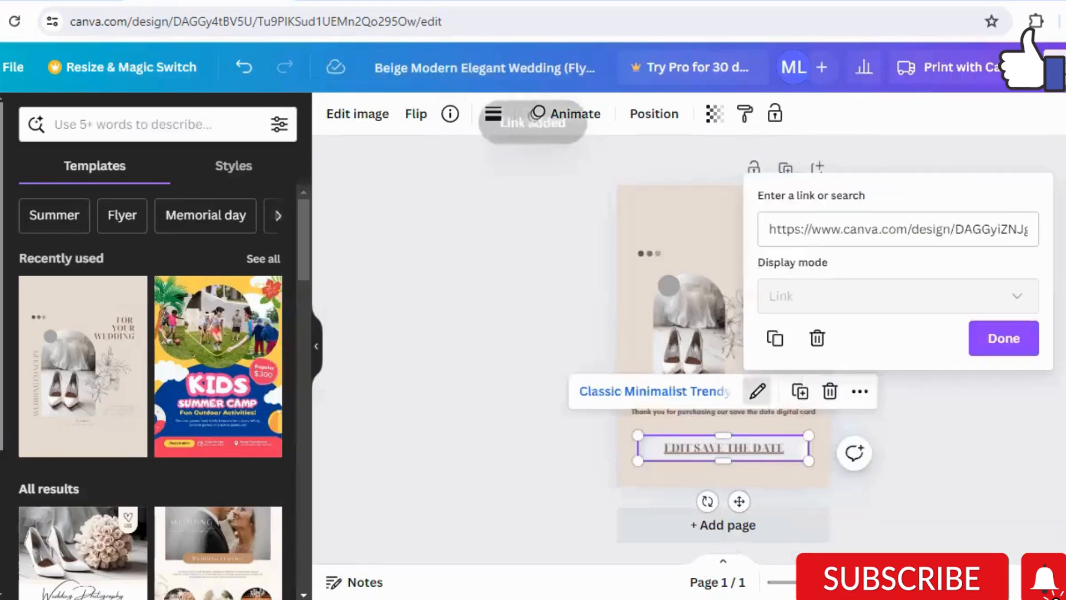
{"action": "left_click", "coordinate": [967, 421]}
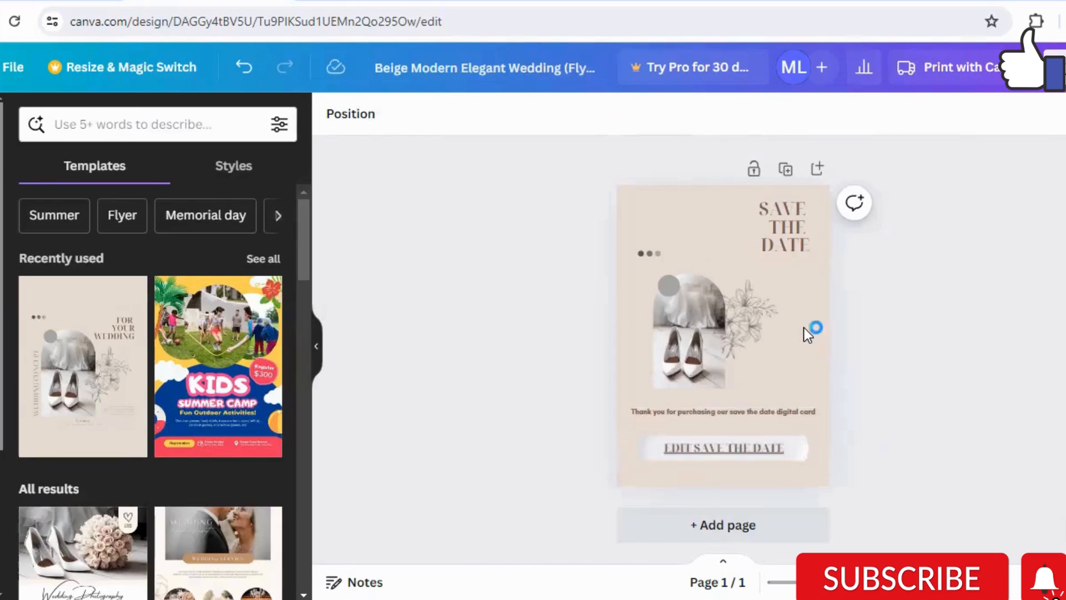
{"action": "scroll", "coordinate": [874, 318], "scroll_direction": "up", "scroll_amount": 1}
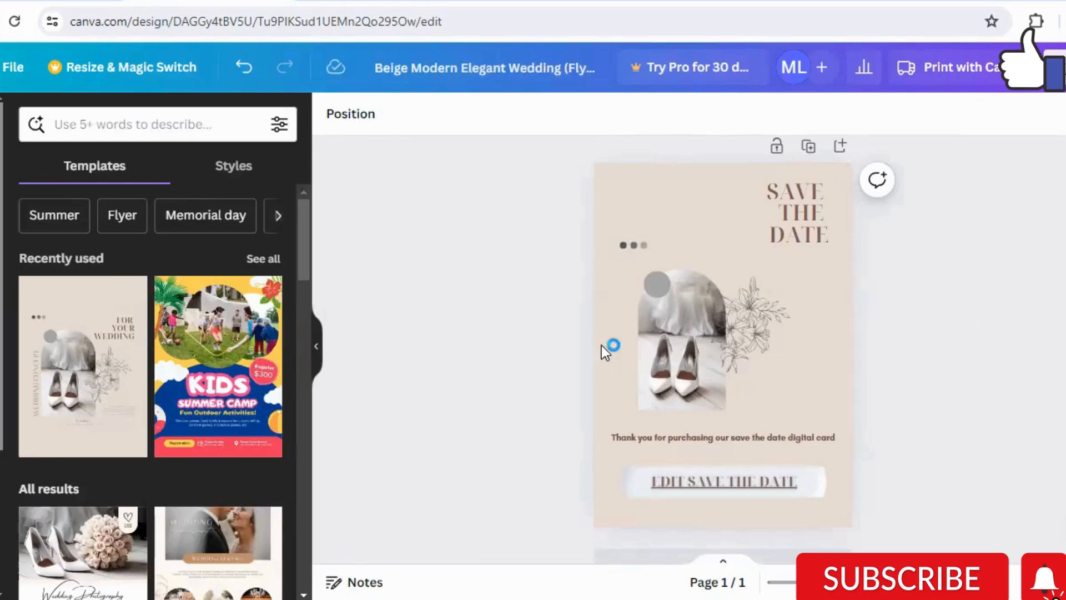